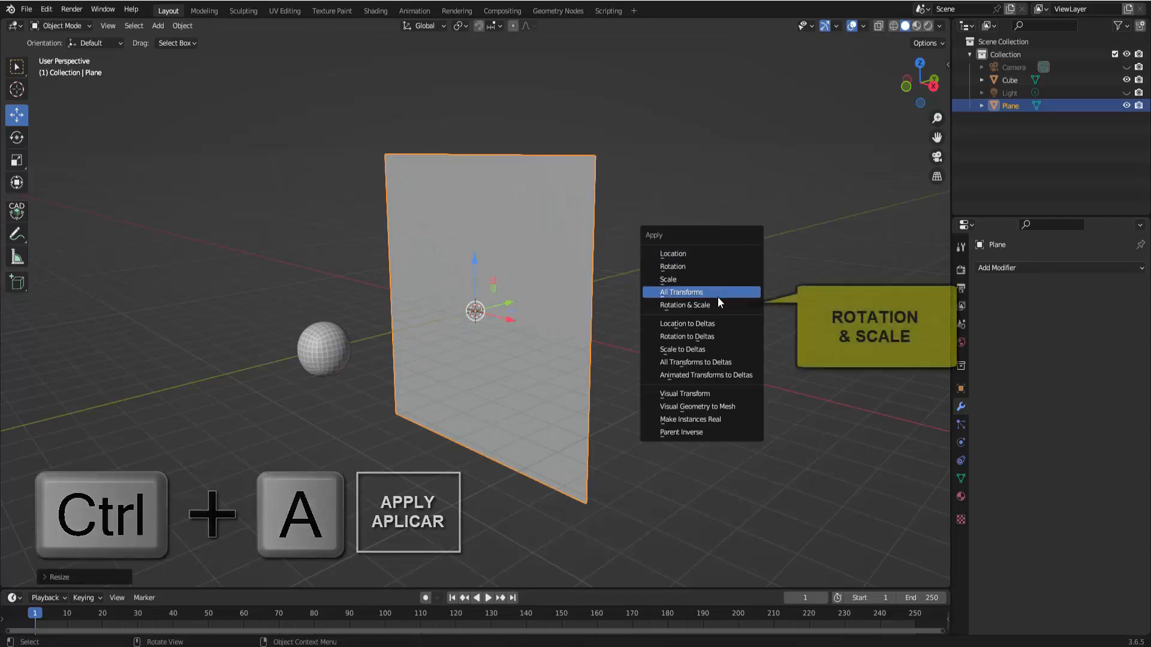
Apply the plane's rotation and scale, and switch it to Edit Mode
{"action": "left_click", "coordinate": [714, 304]}
{"action": "scroll", "coordinate": [624, 161], "scroll_direction": "down", "scroll_amount": 2}
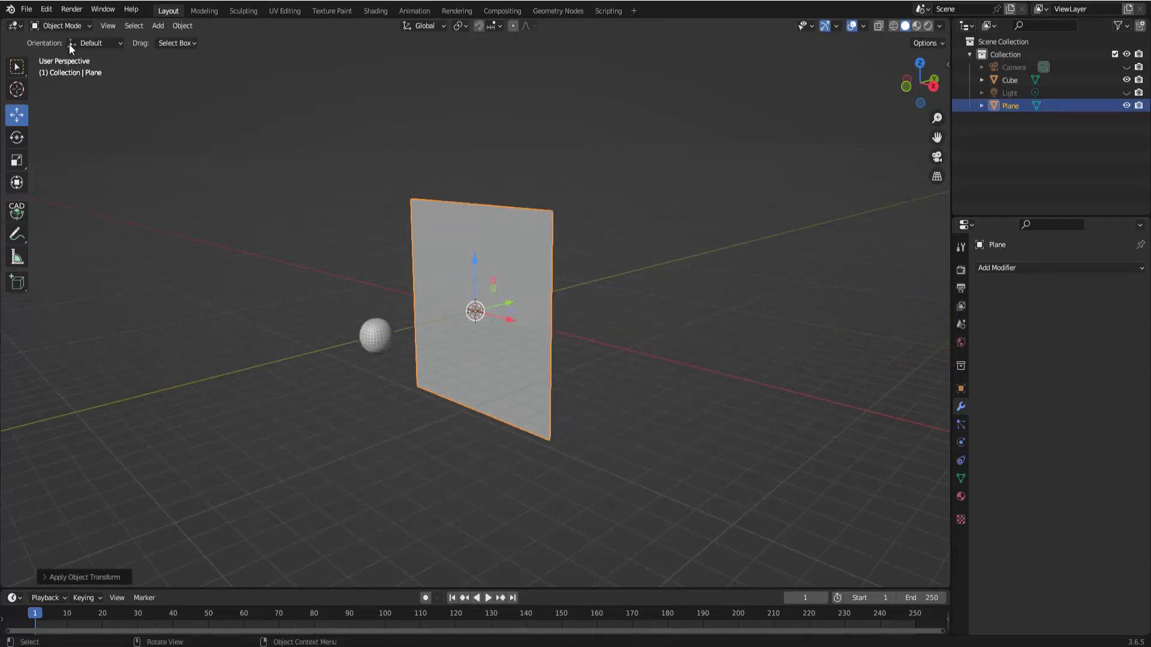
{"action": "left_click", "coordinate": [60, 26]}
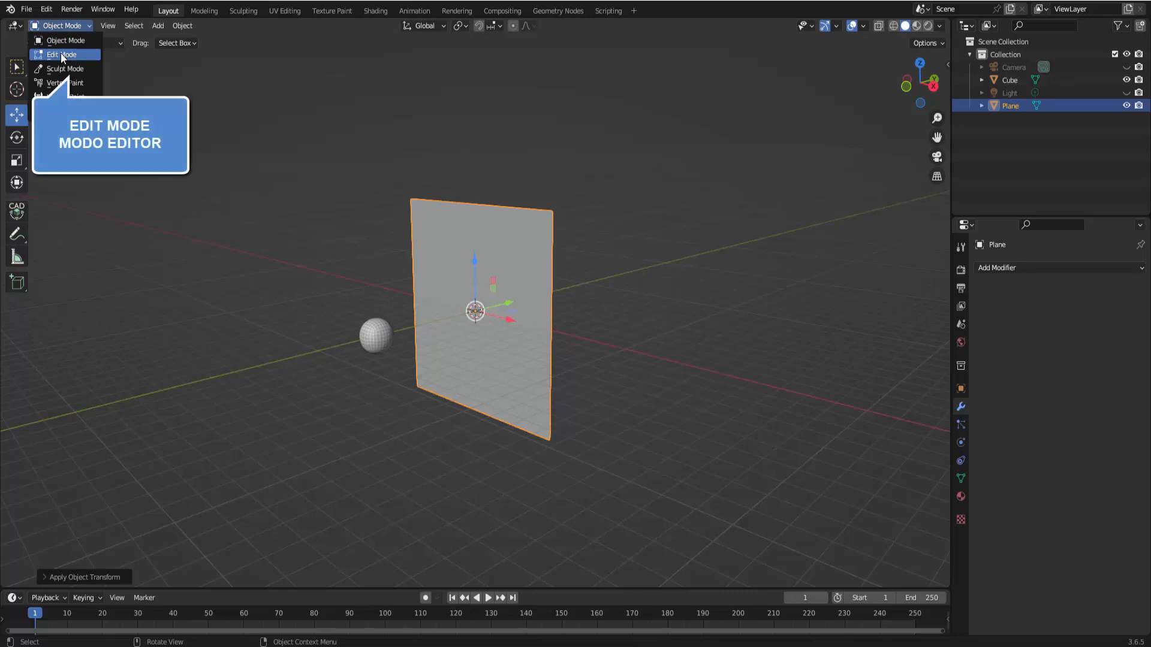
{"action": "left_click", "coordinate": [60, 54]}
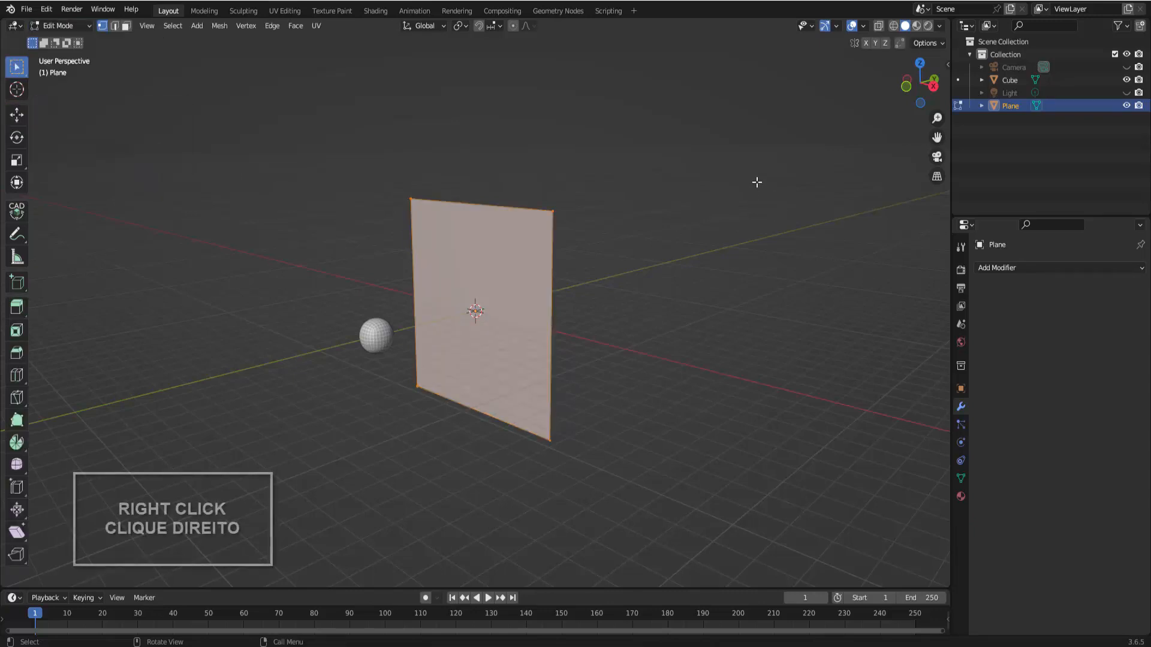
Subdivide the whole plane with 100 cuts
{"action": "right_click", "coordinate": [754, 180]}
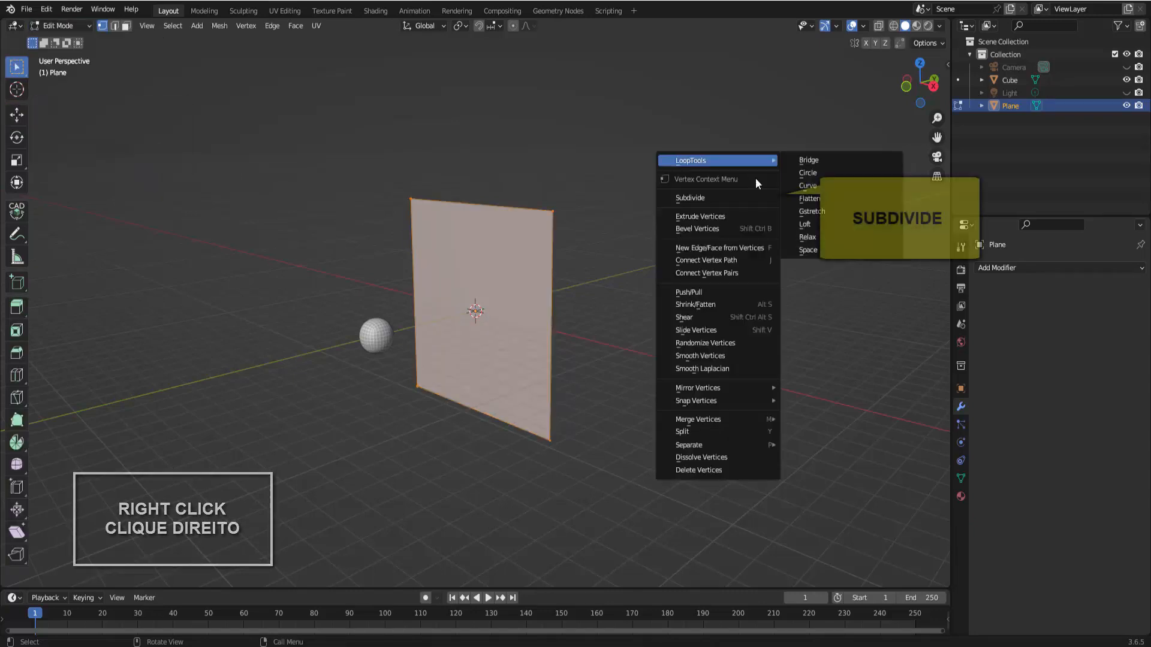
{"action": "left_click", "coordinate": [728, 197]}
{"action": "left_click", "coordinate": [47, 577]}
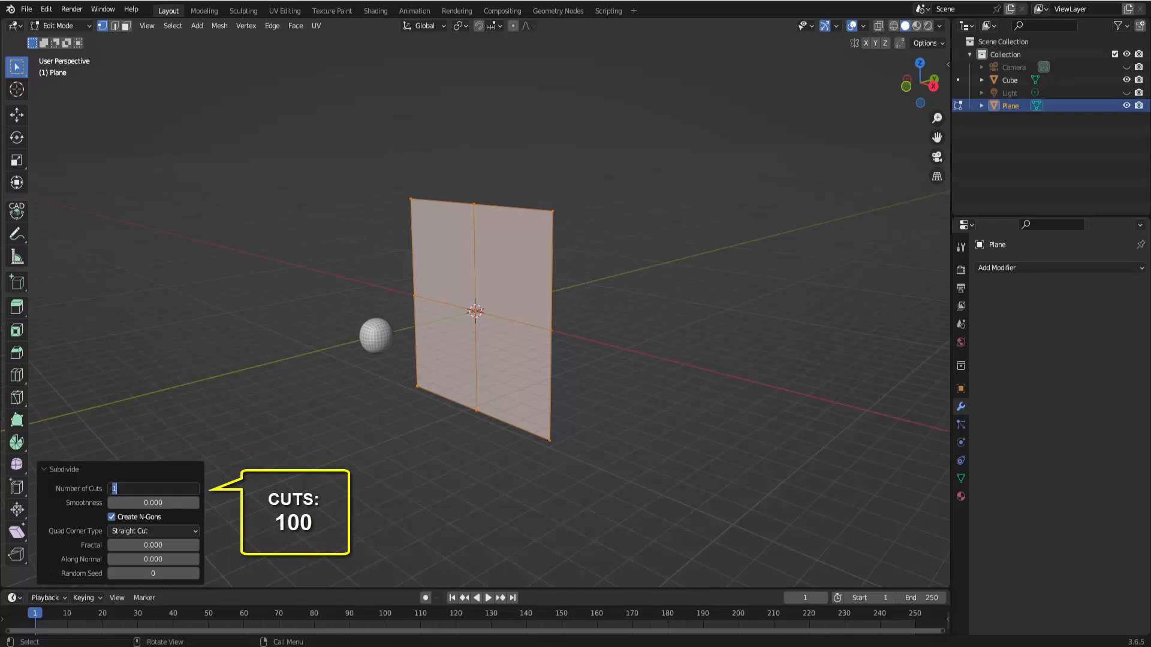
{"action": "type", "text": "00"}
{"action": "key", "text": "Return"}
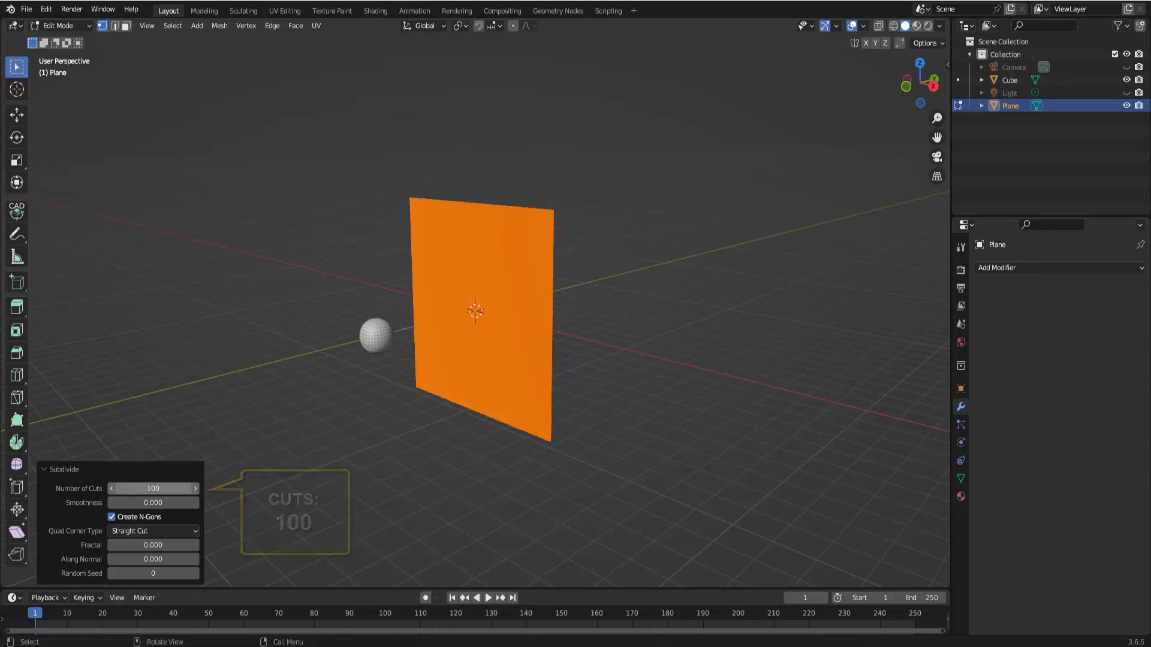
{"action": "middle_click_drag", "start_coordinate": [668, 314], "coordinate": [691, 380]}
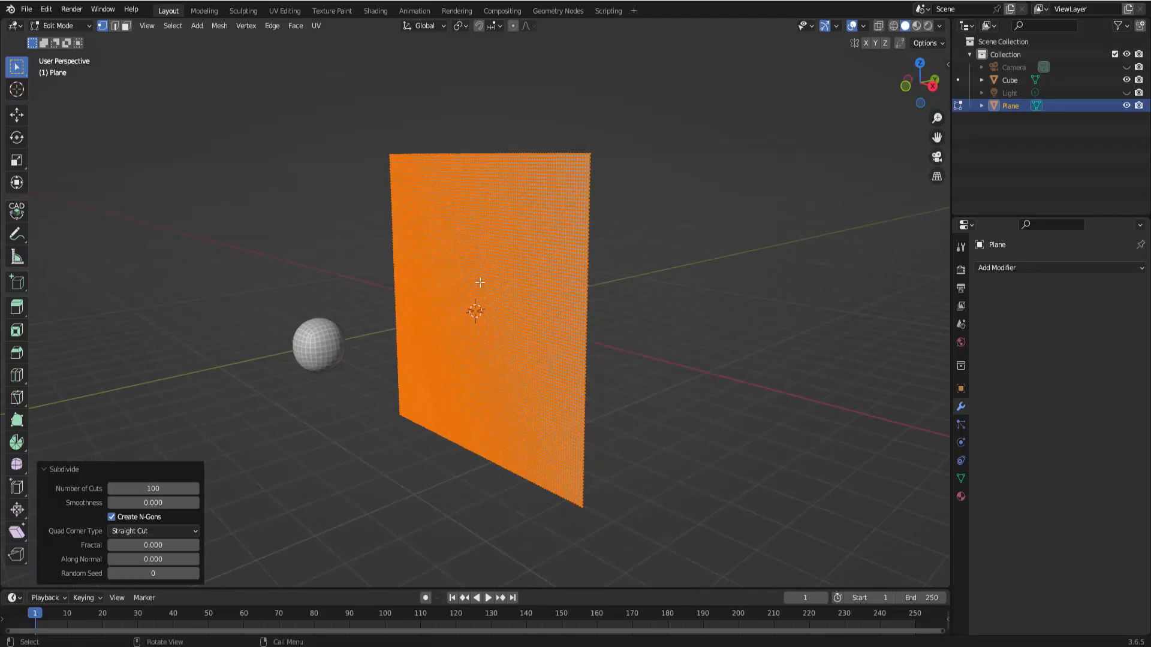
Return to Object Mode and add Cloth physics to the plane
{"action": "left_click", "coordinate": [55, 26]}
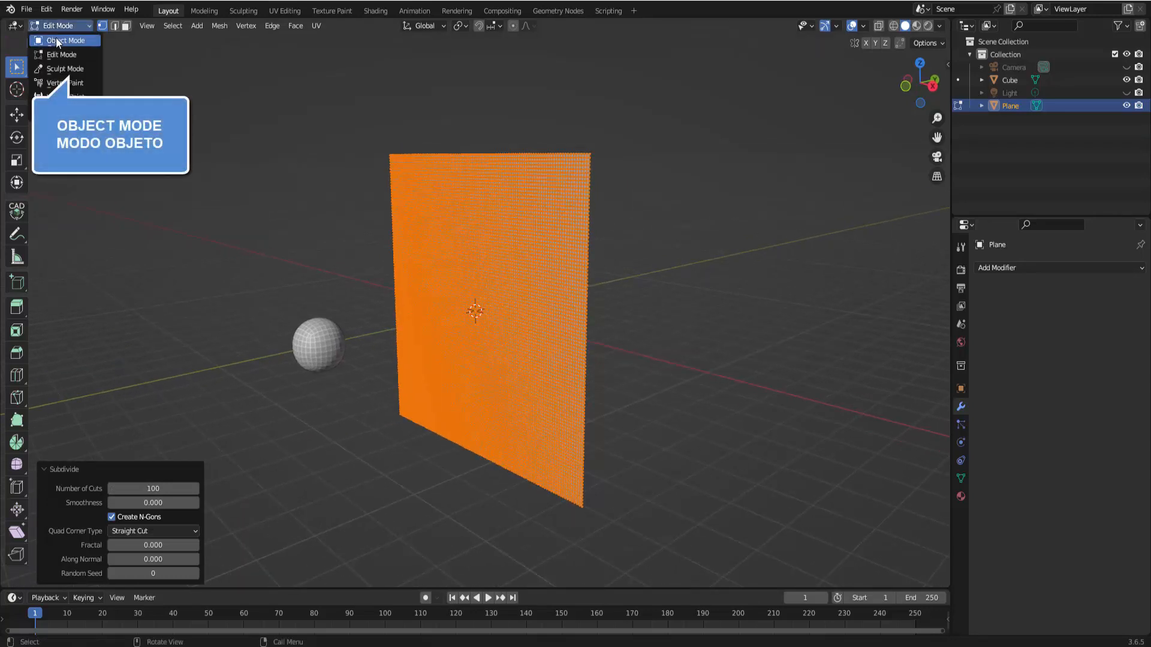
{"action": "left_click", "coordinate": [56, 38]}
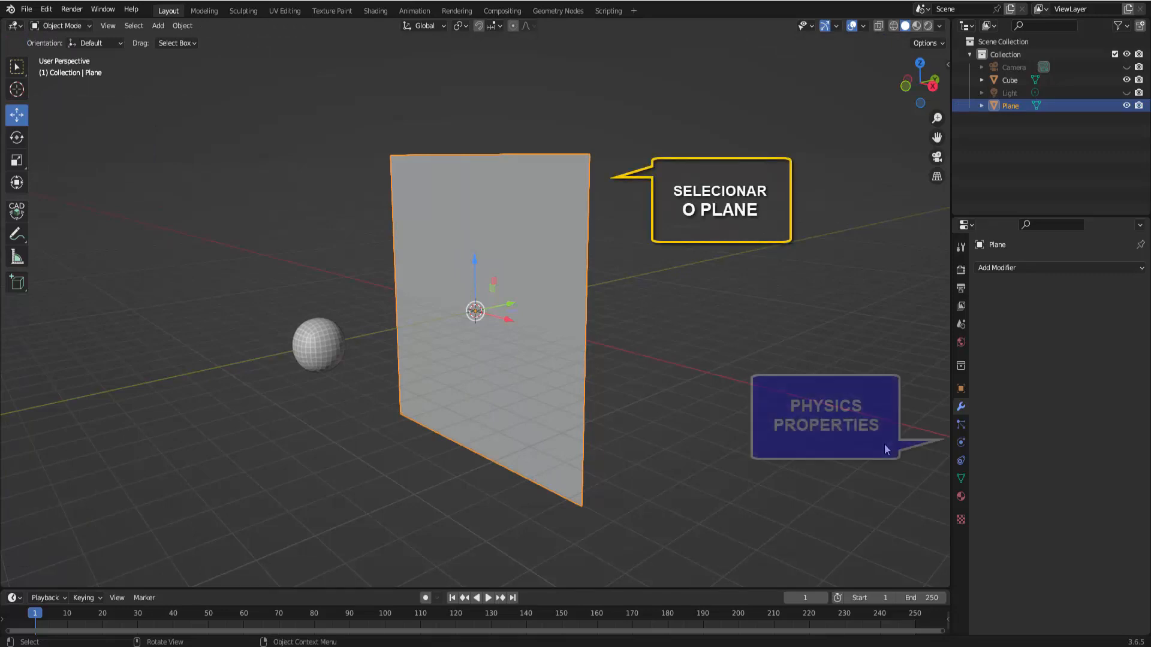
{"action": "left_click", "coordinate": [961, 442]}
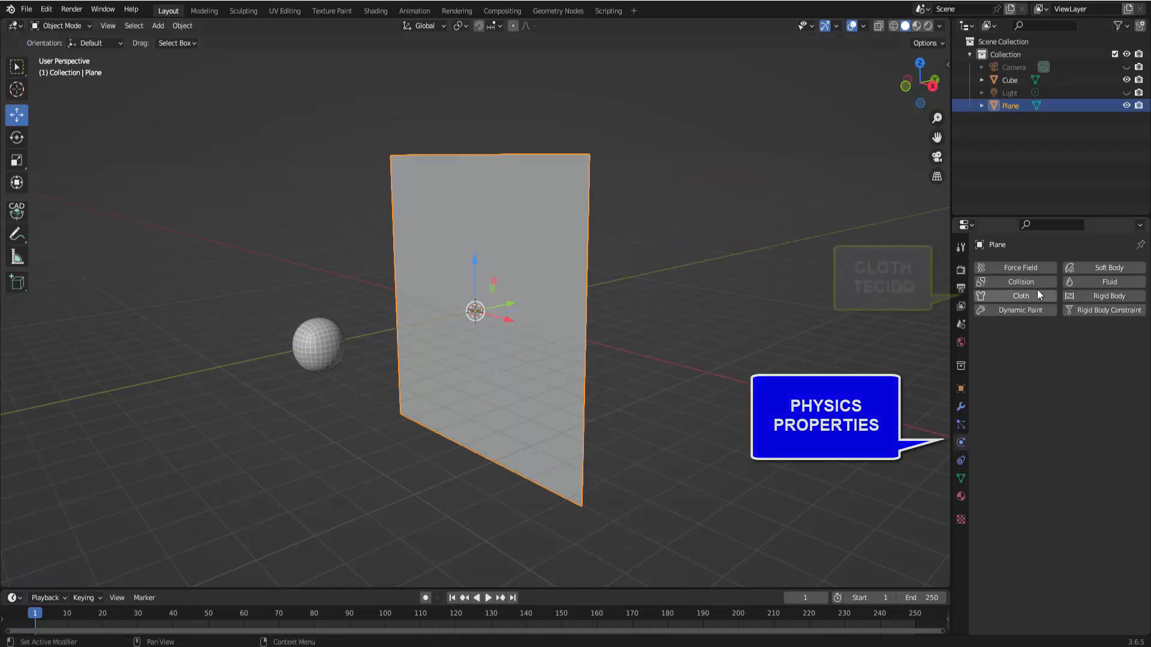
{"action": "left_click", "coordinate": [1021, 297]}
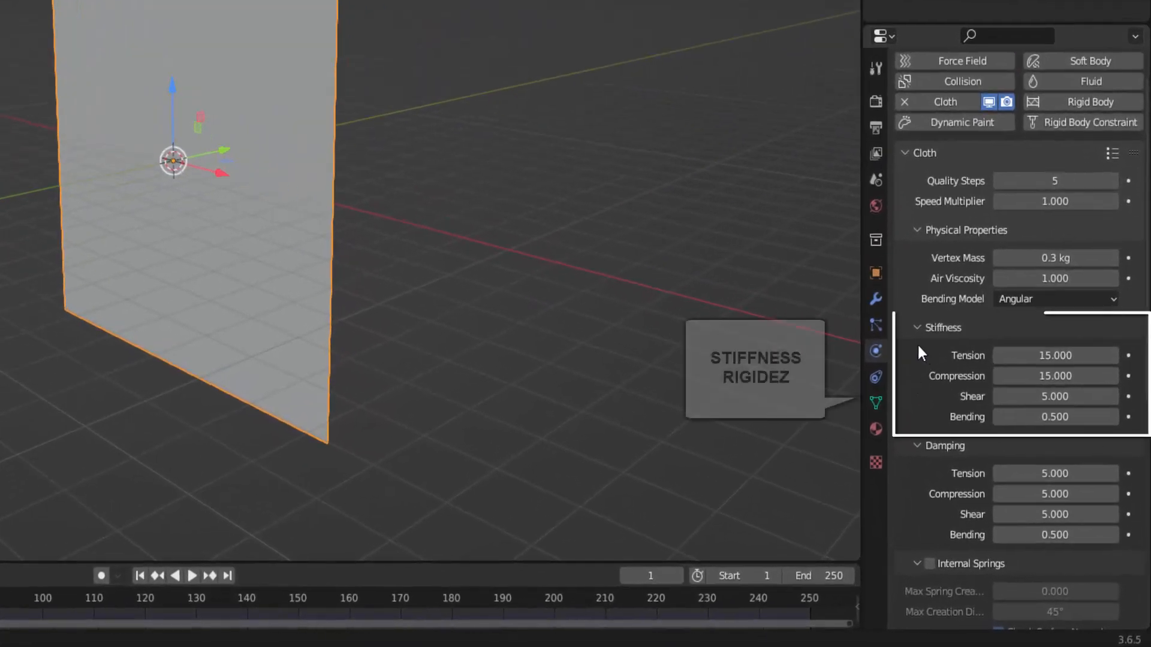
Set the cloth's stiffness to 1.5 for tension, compression and shear, and to 0.1 for bending
{"action": "left_click_drag", "start_coordinate": [998, 354], "coordinate": [998, 396]}
{"action": "type", "text": "1"}
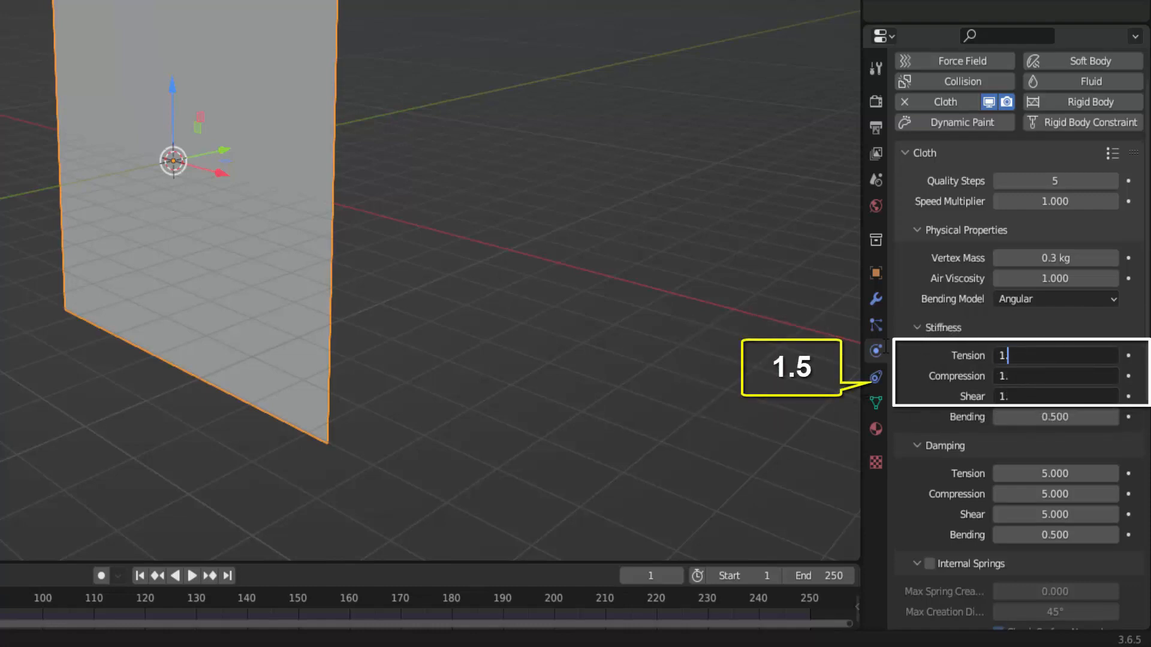
{"action": "type", "text": ".5"}
{"action": "key", "text": "Return"}
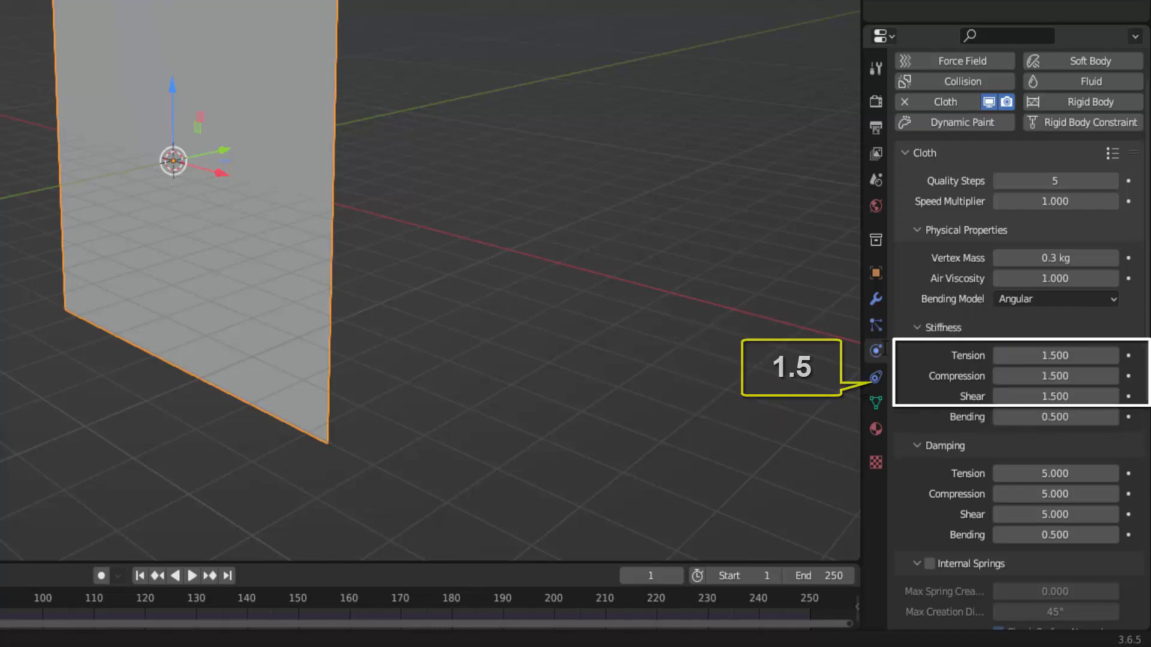
{"action": "left_click", "coordinate": [1025, 417]}
{"action": "type", "text": "0"}
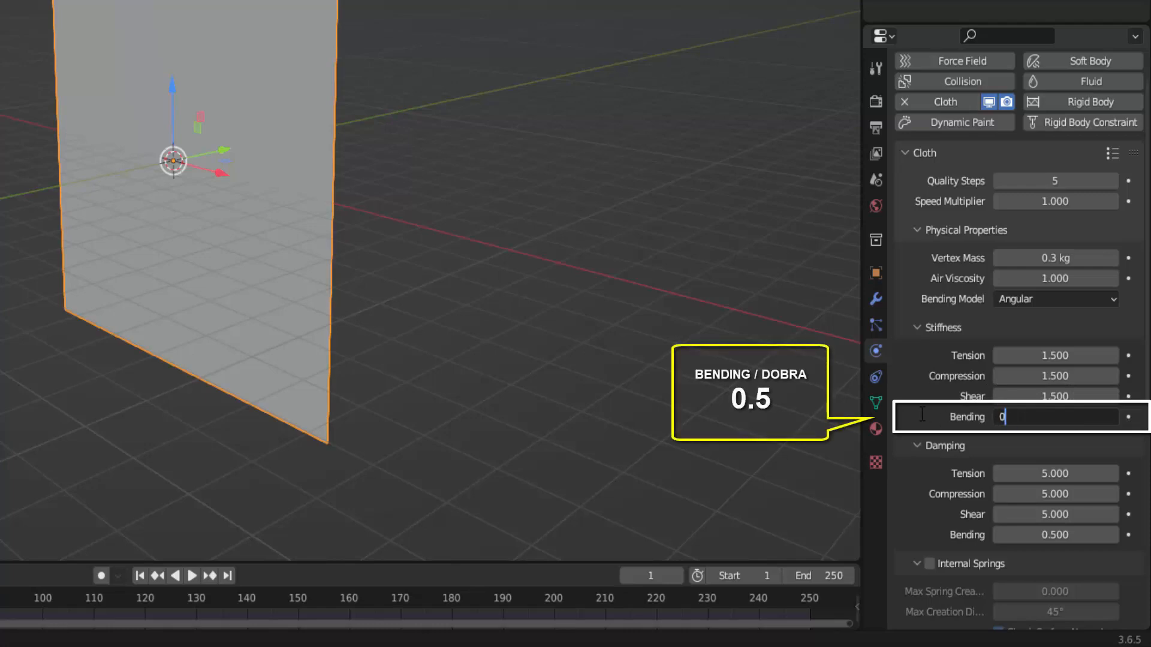
{"action": "type", "text": ".1"}
{"action": "key", "text": "Return"}
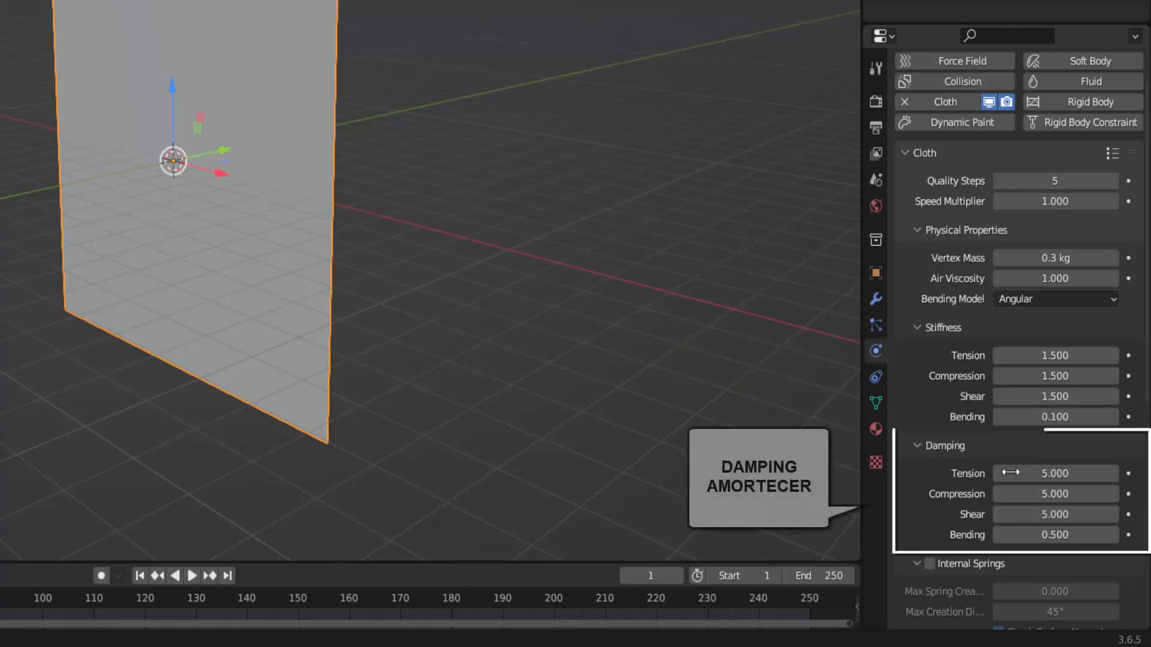
Set the cloth's damping to 0 for tension, compression, shear and bending
{"action": "left_click_drag", "start_coordinate": [1011, 473], "coordinate": [1011, 534]}
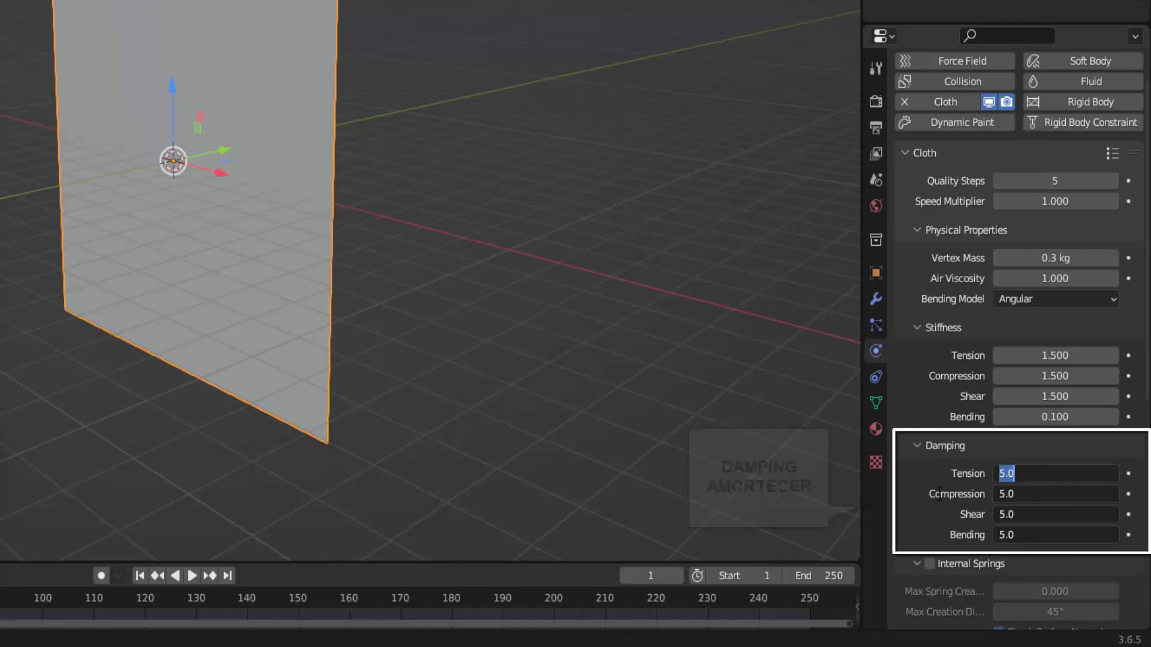
{"action": "type", "text": "0"}
{"action": "key", "text": "Return"}
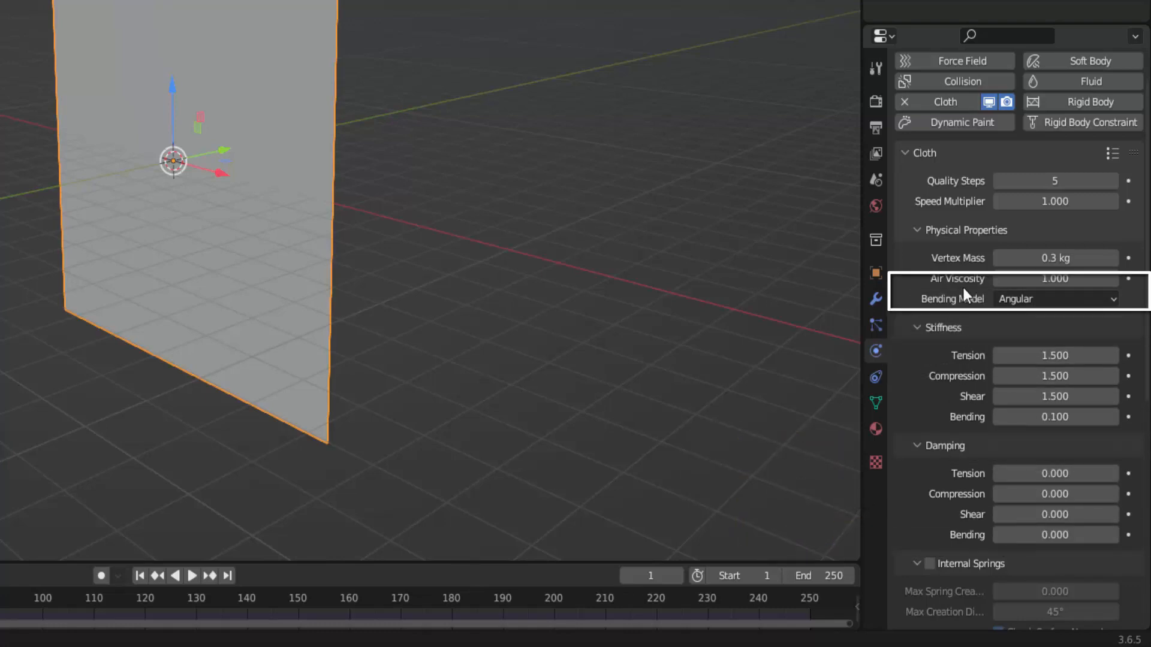
Set the cloth's air viscosity to 0.5
{"action": "left_click", "coordinate": [1005, 280]}
{"action": "type", "text": "0."}
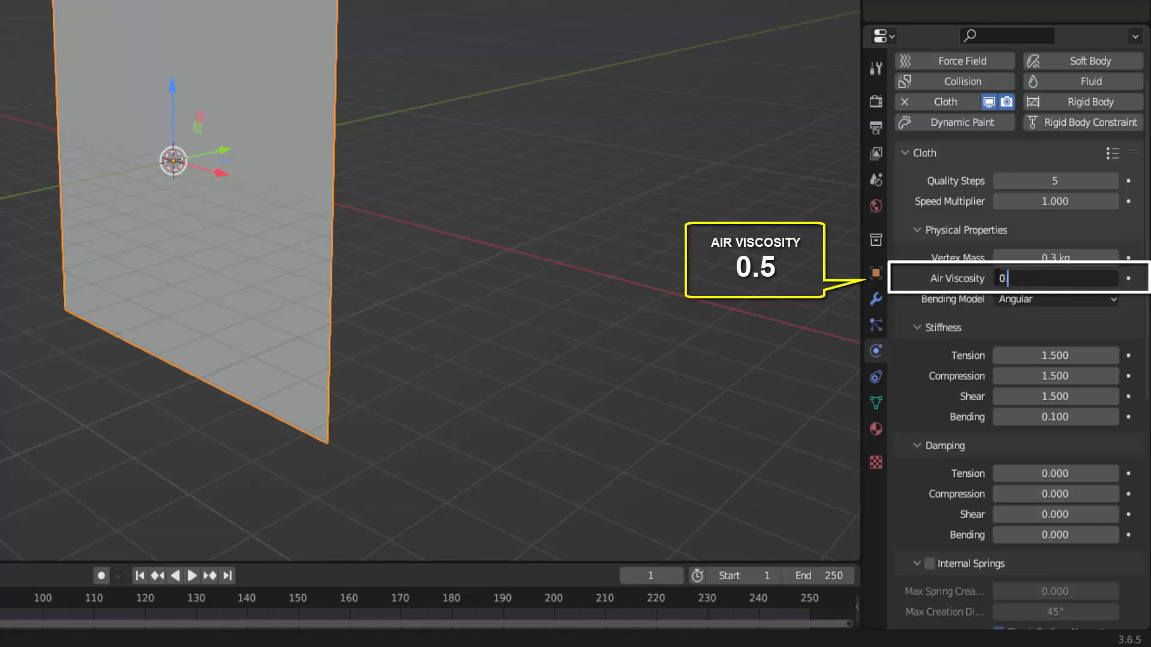
{"action": "type", "text": "5"}
{"action": "key", "text": "Return"}
Set the distance for the cloth's object collisions to 0.003 m
{"action": "scroll", "coordinate": [968, 324], "scroll_direction": "down", "scroll_amount": 7}
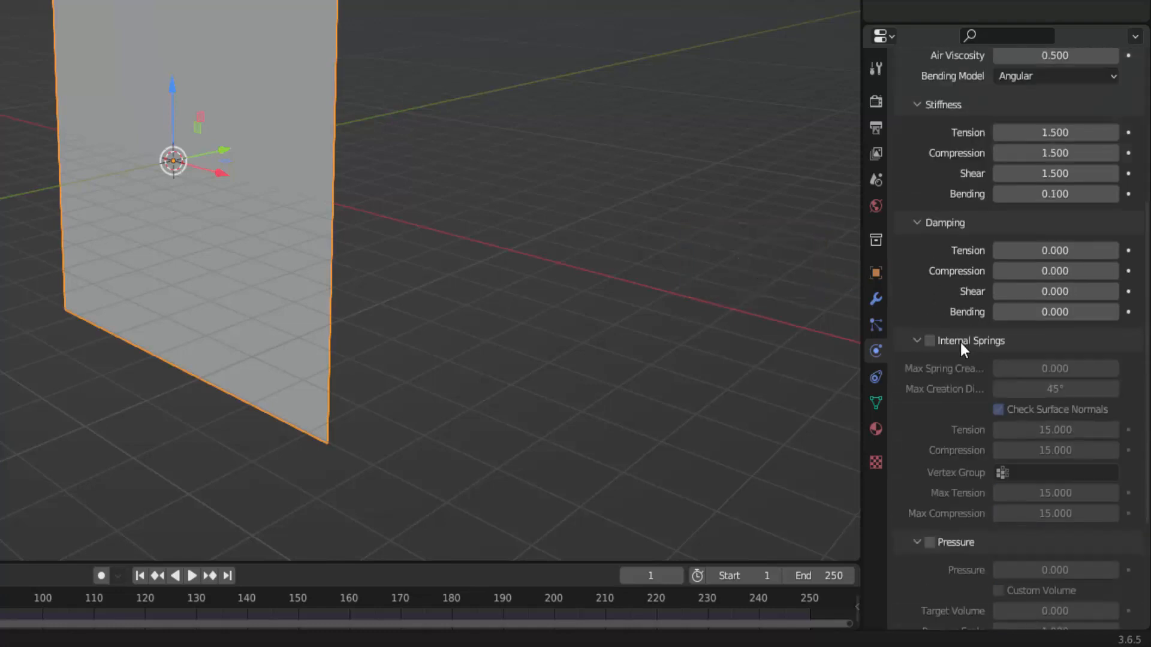
{"action": "scroll", "coordinate": [962, 351], "scroll_direction": "down", "scroll_amount": 7}
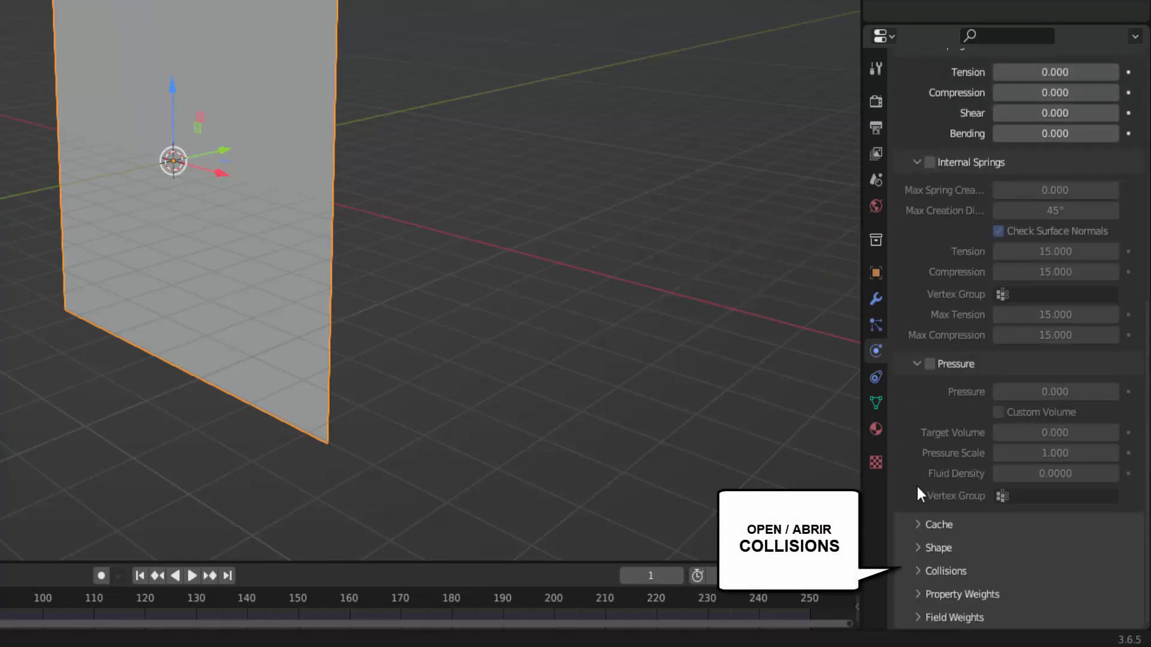
{"action": "left_click", "coordinate": [920, 569]}
{"action": "scroll", "coordinate": [919, 574], "scroll_direction": "down", "scroll_amount": 6}
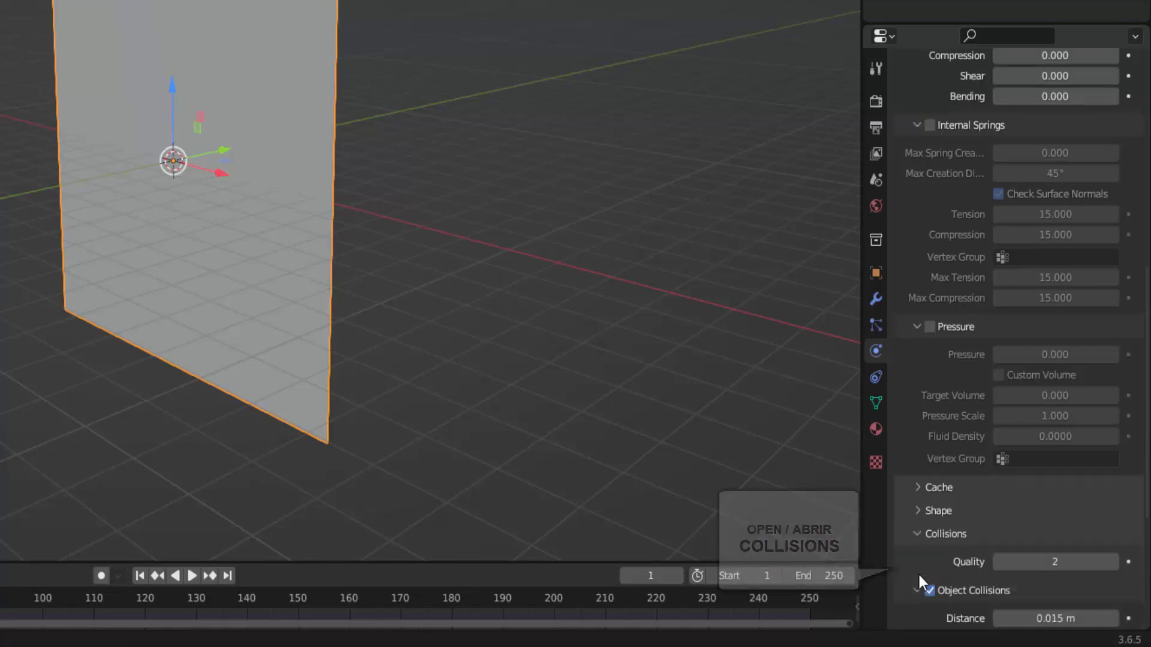
{"action": "scroll", "coordinate": [919, 575], "scroll_direction": "down", "scroll_amount": 2}
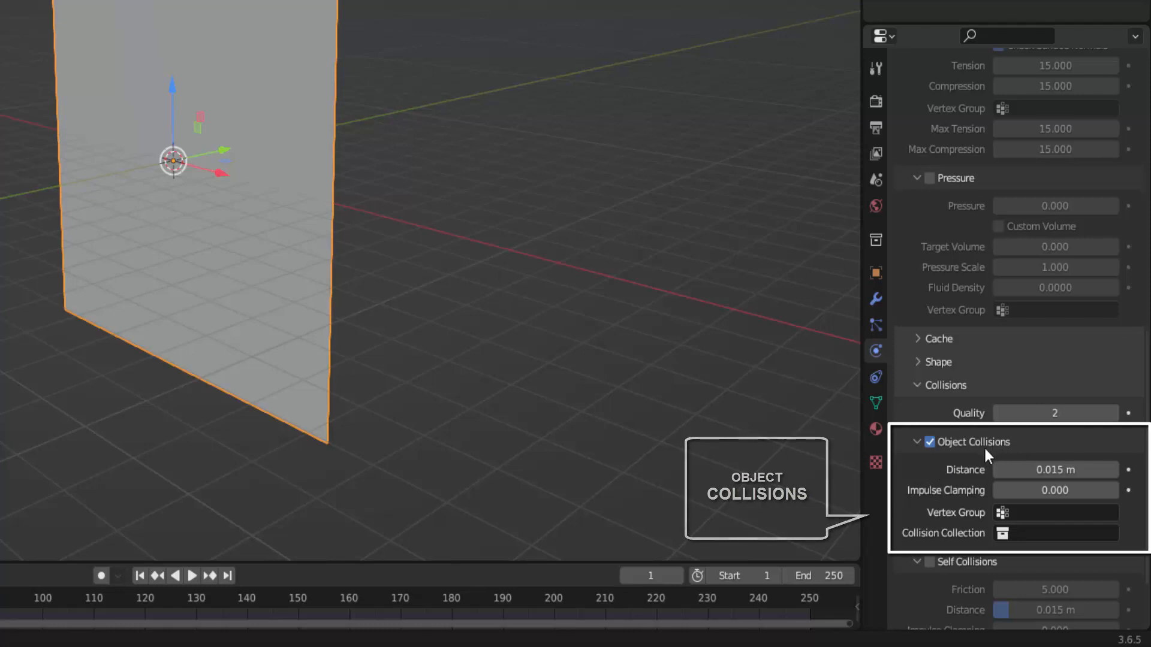
{"action": "left_click", "coordinate": [1017, 470]}
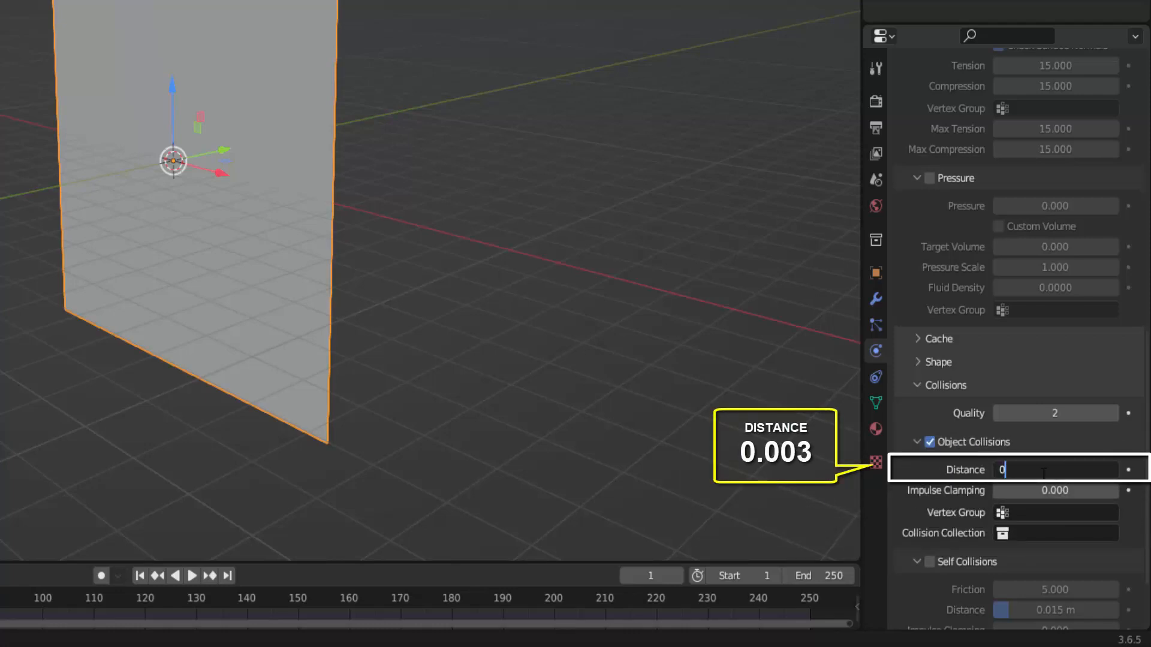
{"action": "type", "text": "0.003"}
{"action": "key", "text": "Return"}
Enable self collisions for the cloth with a distance of 0.003 m, and collapse the collision settings
{"action": "scroll", "coordinate": [959, 524], "scroll_direction": "down", "scroll_amount": 2}
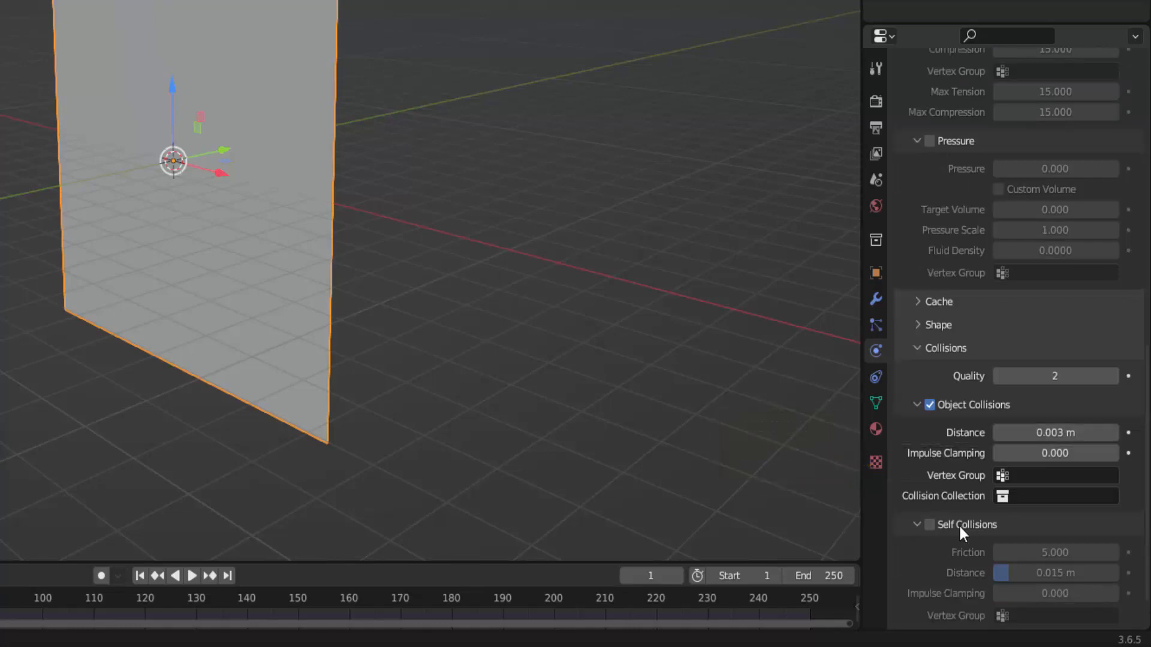
{"action": "left_click", "coordinate": [930, 524]}
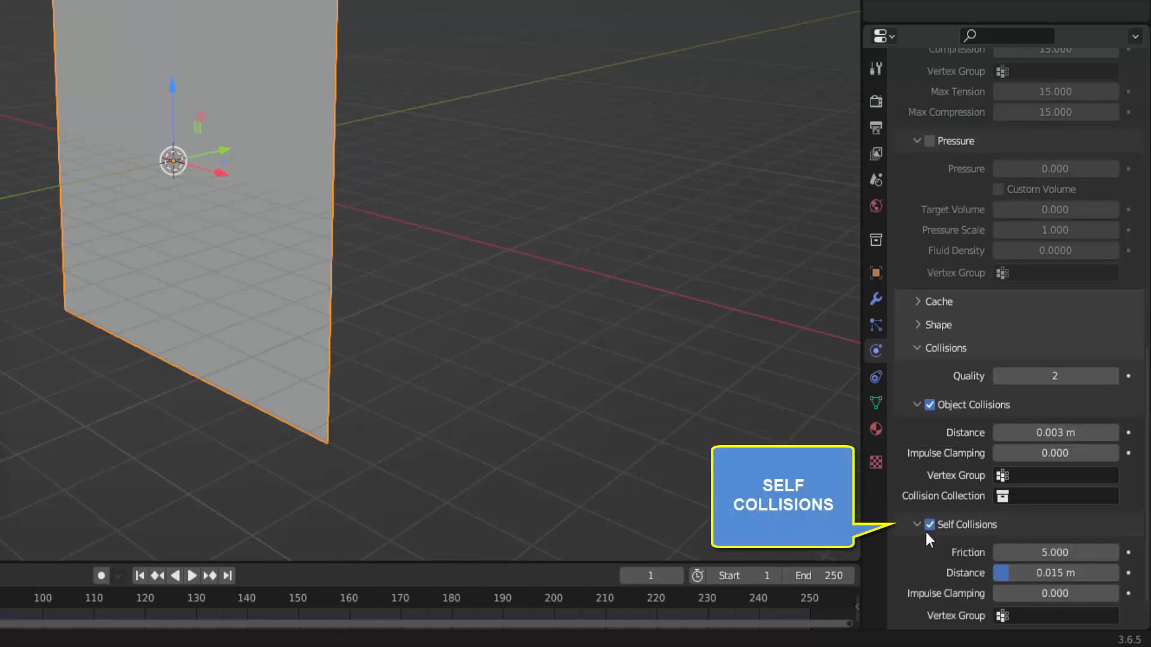
{"action": "left_click", "coordinate": [996, 572]}
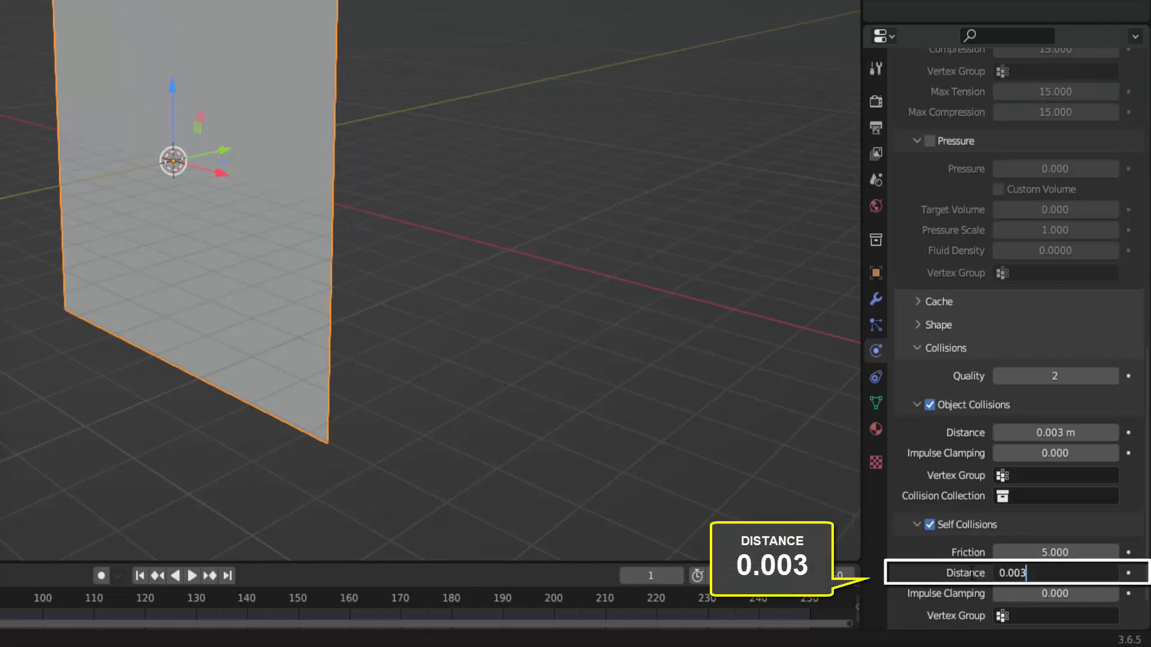
{"action": "key", "text": "Return"}
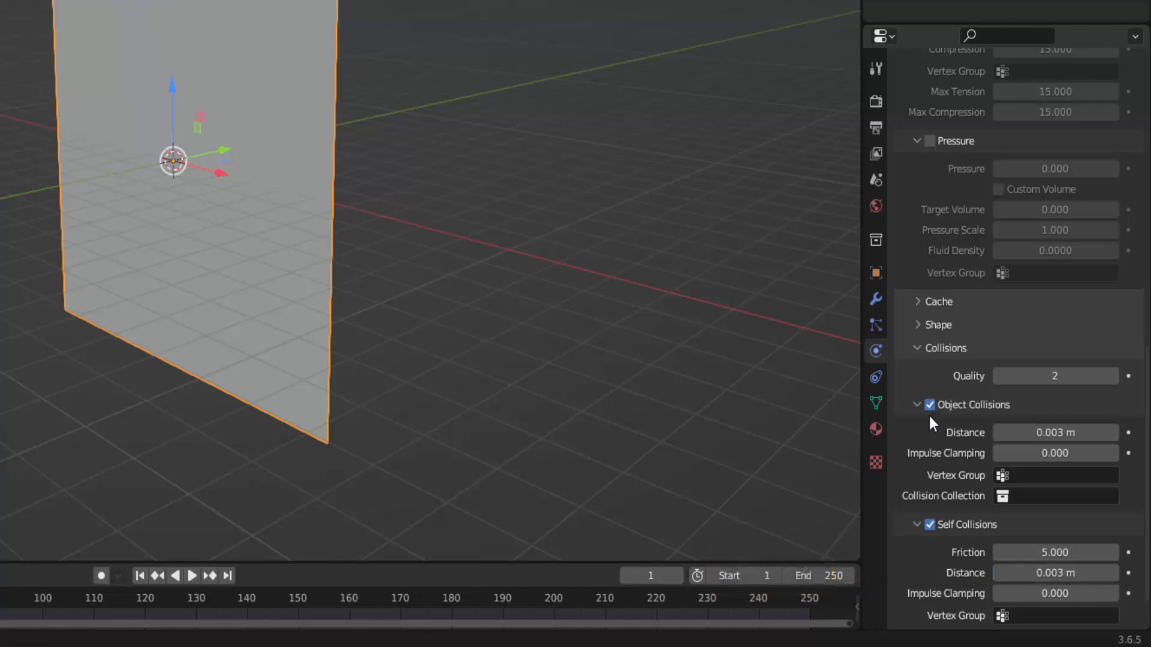
{"action": "left_click", "coordinate": [918, 348]}
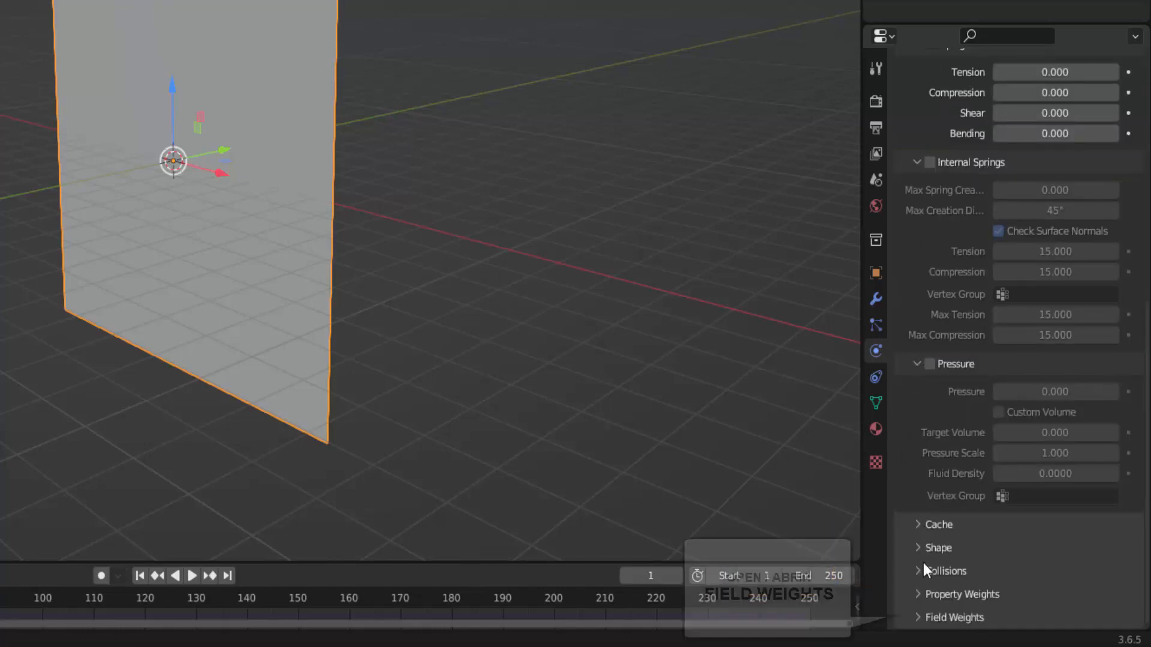
Set the gravity field weight of the cloth to 0, and collapse the field weight settings
{"action": "left_click", "coordinate": [920, 615]}
{"action": "scroll", "coordinate": [919, 602], "scroll_direction": "down", "scroll_amount": 8}
{"action": "scroll", "coordinate": [921, 588], "scroll_direction": "down", "scroll_amount": 3}
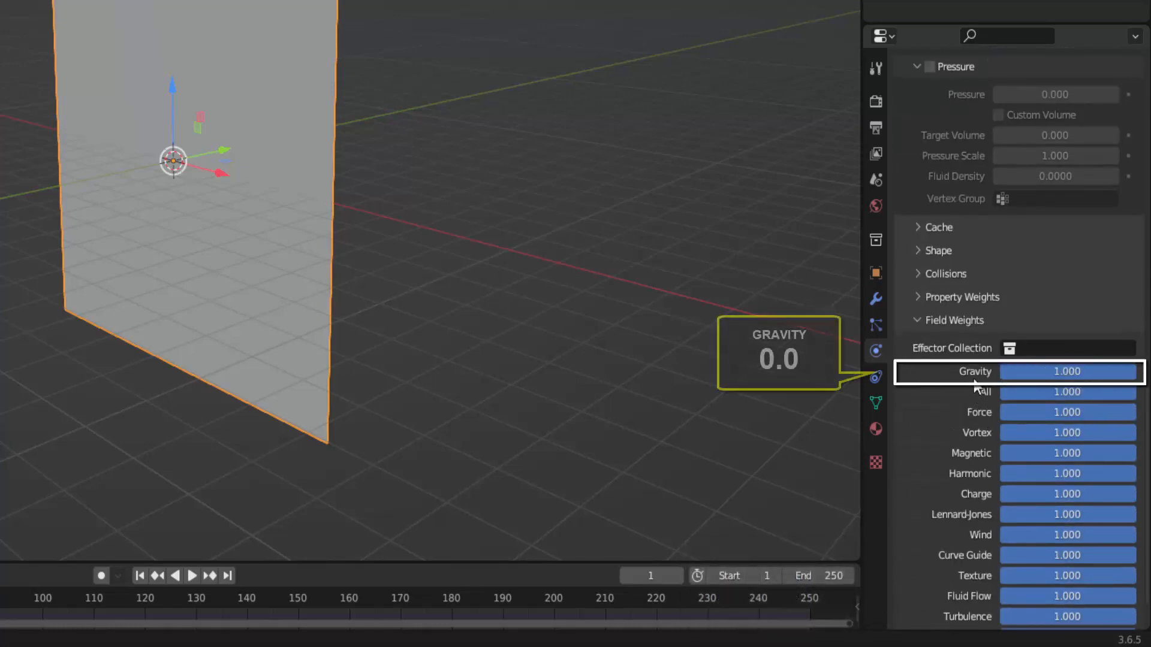
{"action": "left_click_drag", "start_coordinate": [1061, 371], "coordinate": [1007, 371]}
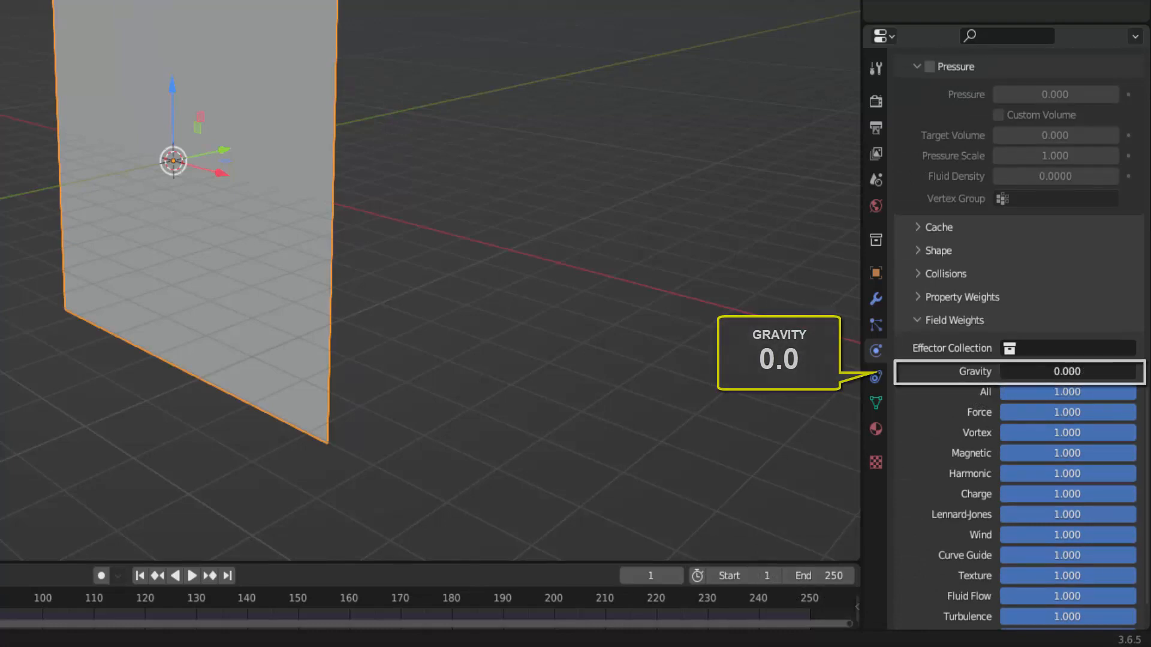
{"action": "scroll", "coordinate": [918, 424], "scroll_direction": "up", "scroll_amount": 3}
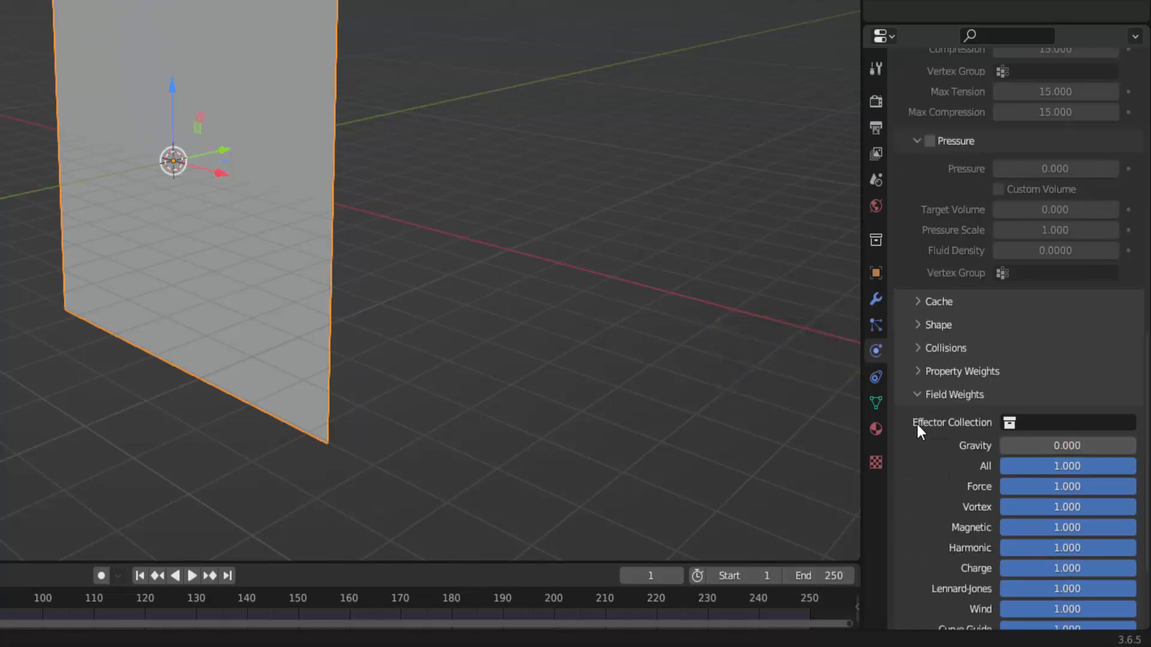
{"action": "left_click", "coordinate": [917, 396]}
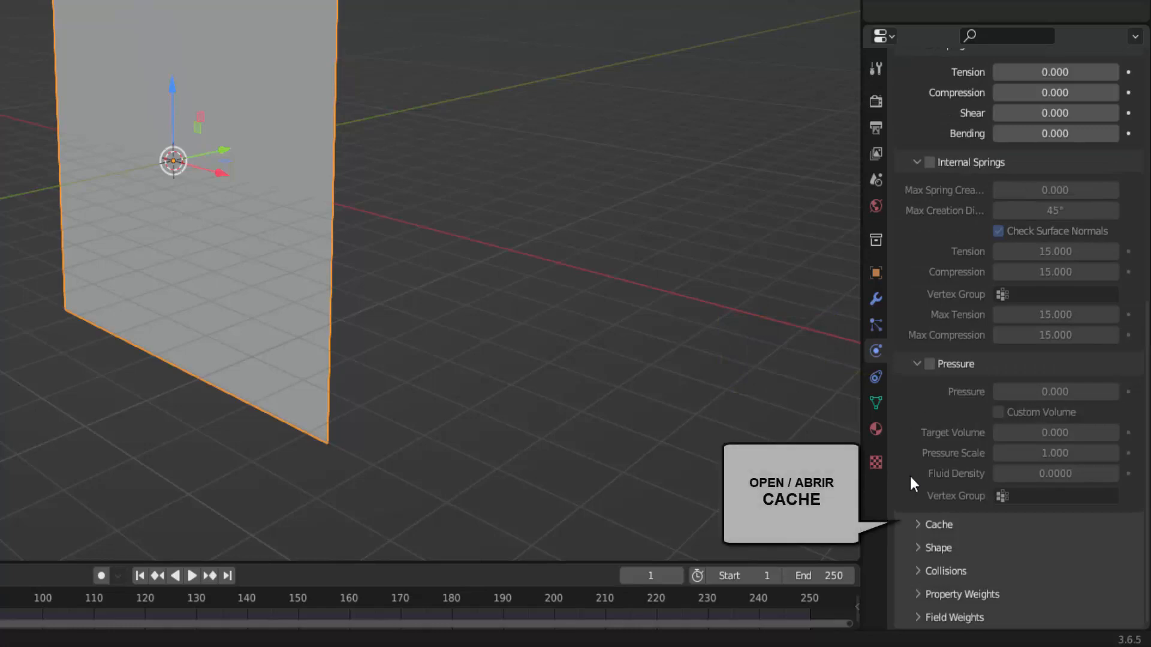
Set both the scene's end frame and the cloth cache's simulation end to frame 160
{"action": "left_click", "coordinate": [923, 521]}
{"action": "scroll", "coordinate": [922, 519], "scroll_direction": "down", "scroll_amount": 5}
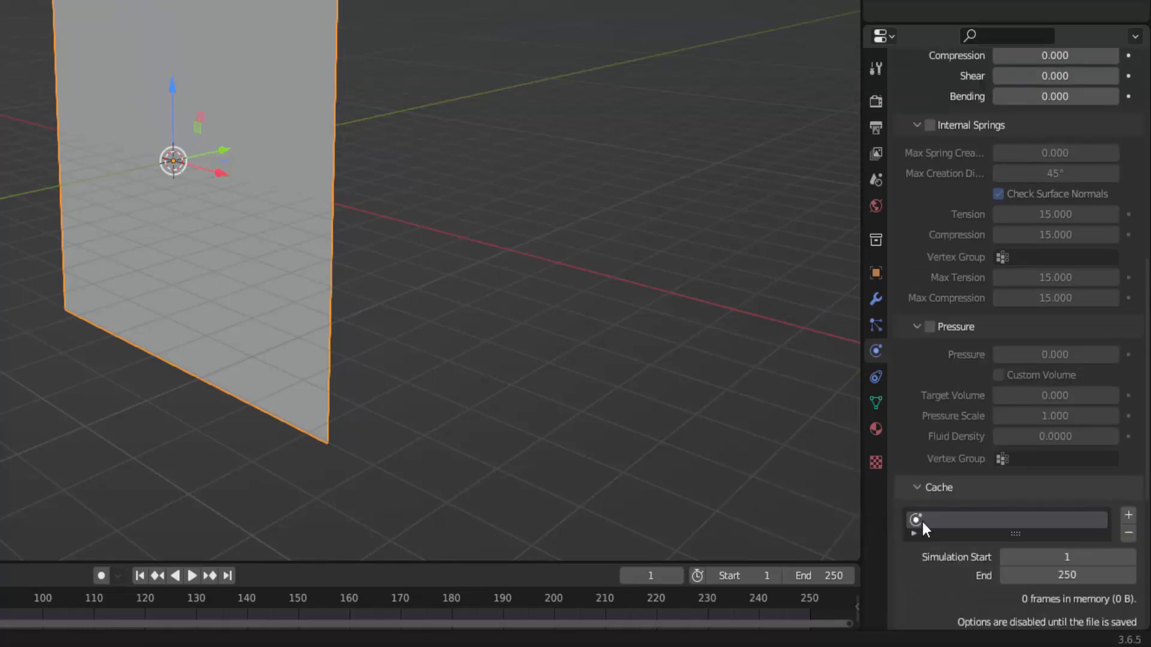
{"action": "scroll", "coordinate": [923, 528], "scroll_direction": "down", "scroll_amount": 3}
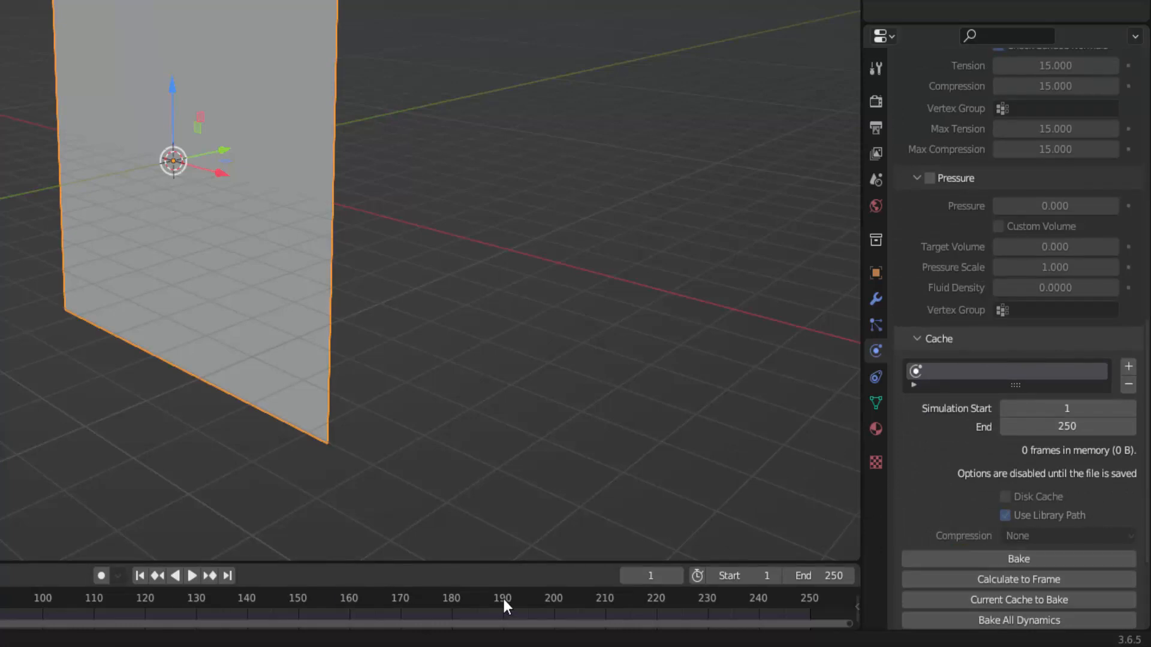
{"action": "left_click_drag", "start_coordinate": [431, 561], "coordinate": [442, 517]}
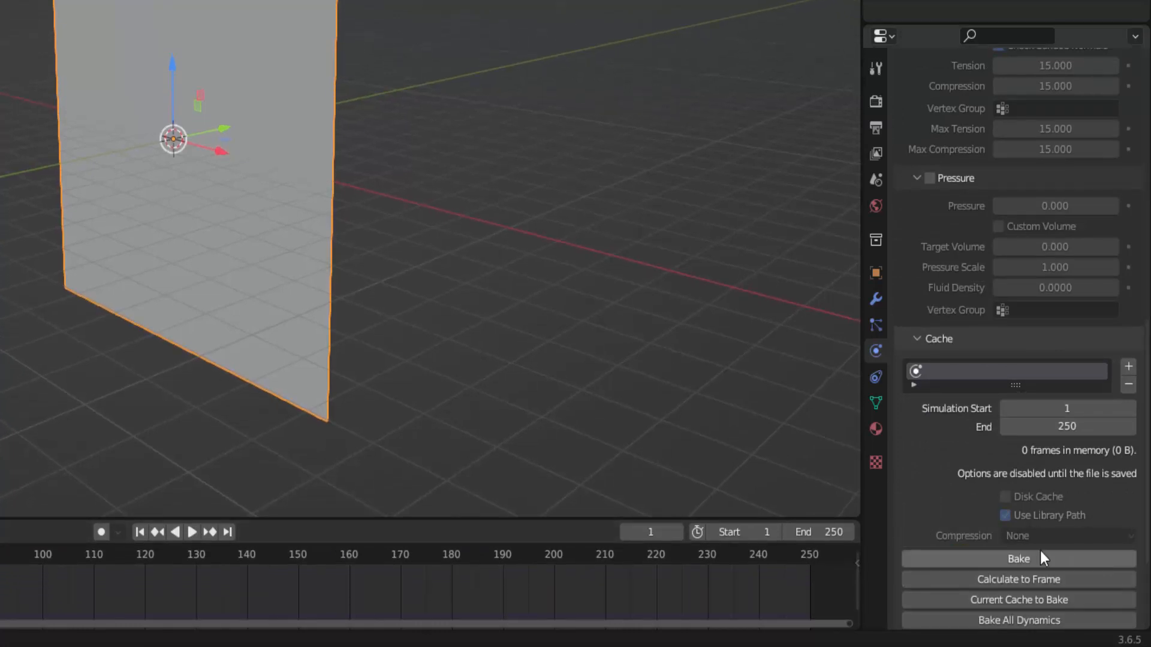
{"action": "left_click", "coordinate": [818, 531]}
{"action": "type", "text": "1"}
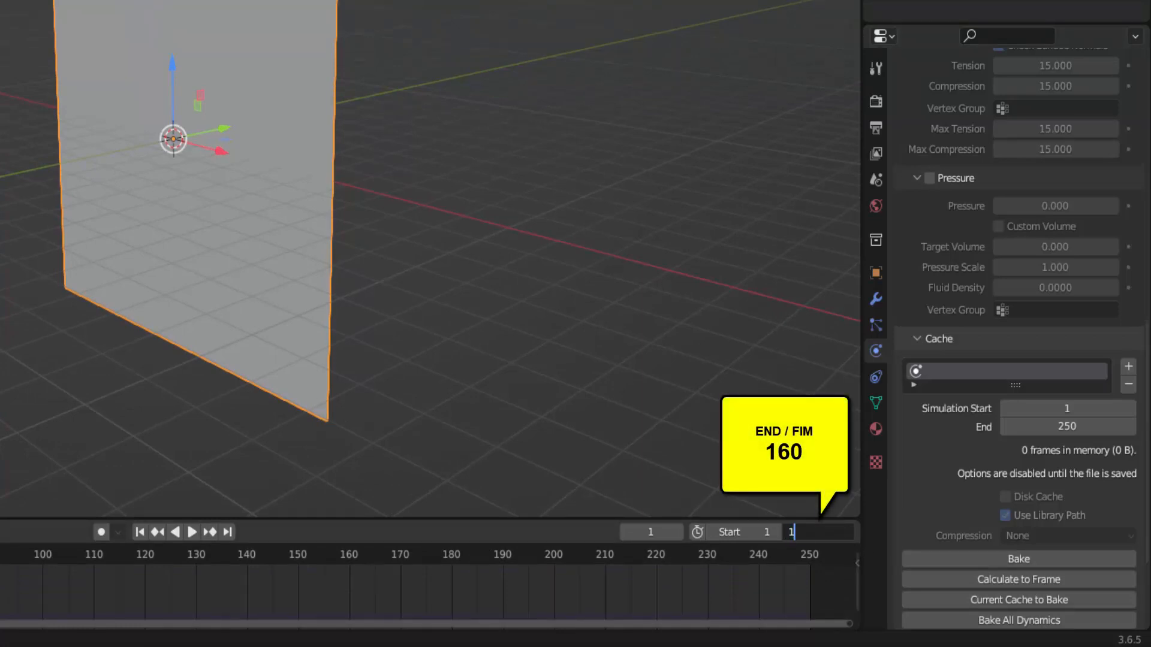
{"action": "type", "text": "60"}
{"action": "key", "text": "Return"}
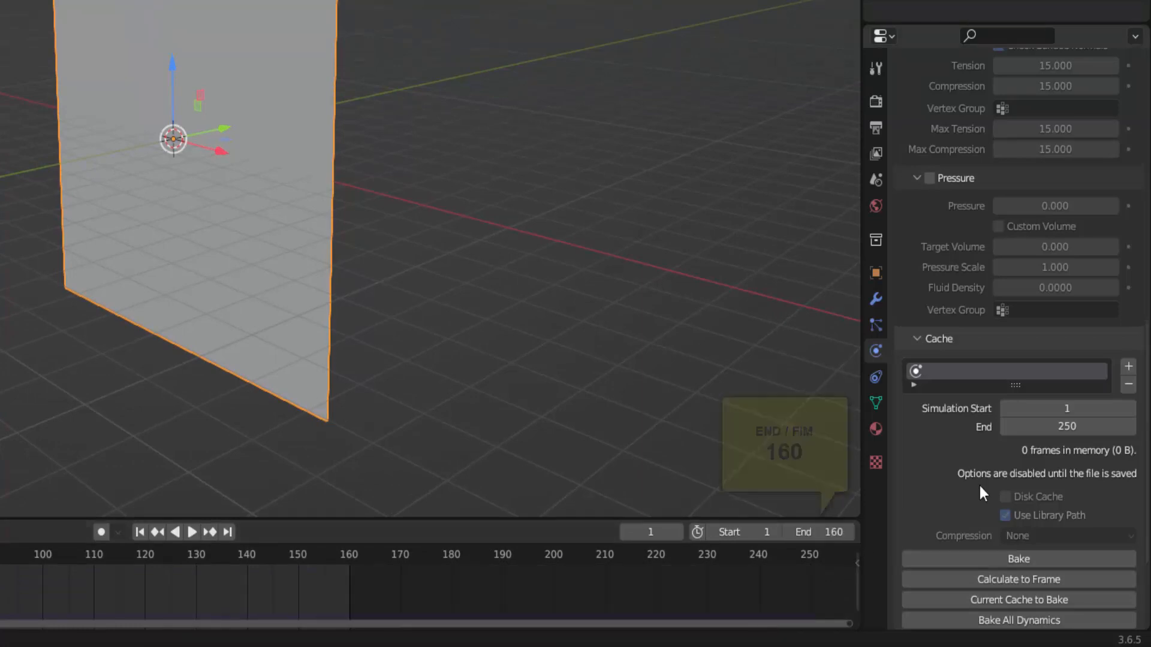
{"action": "left_click", "coordinate": [1072, 425]}
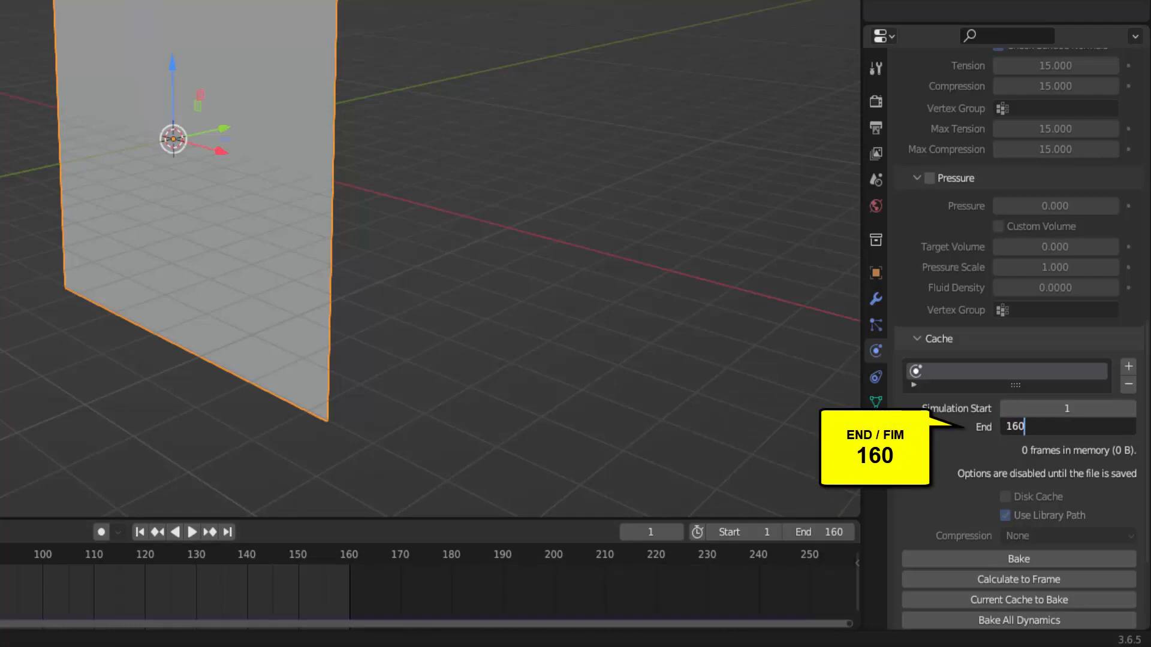
{"action": "key", "text": "Return"}
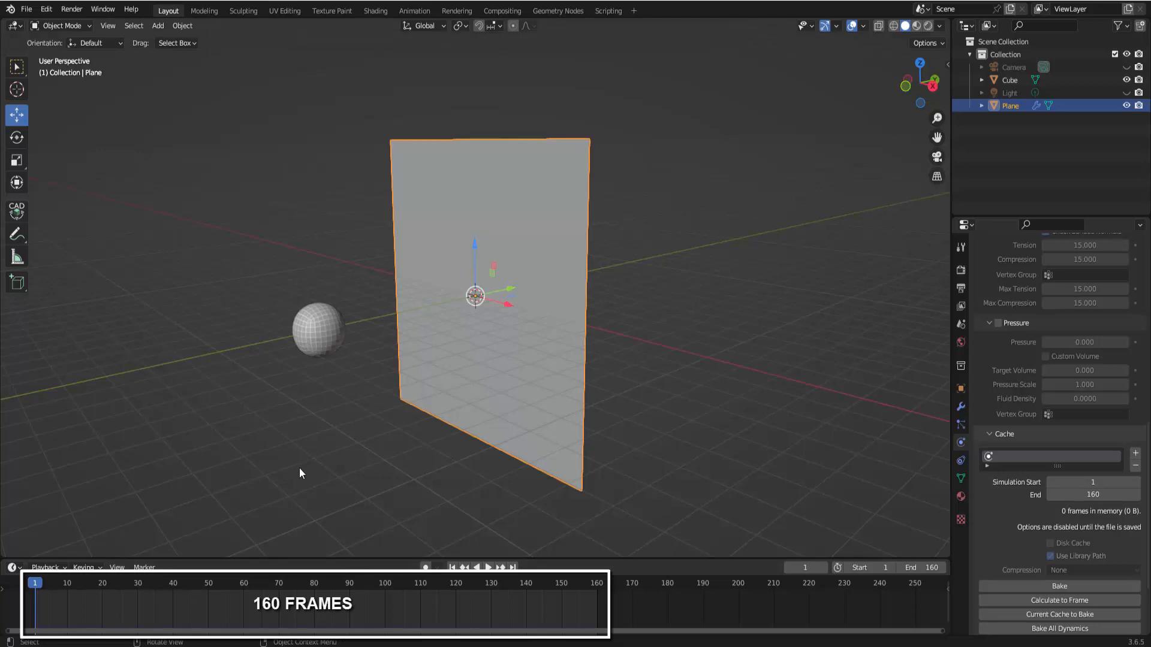
Select the sphere and insert a Location keyframe for it at frame 1
{"action": "left_click", "coordinate": [329, 337]}
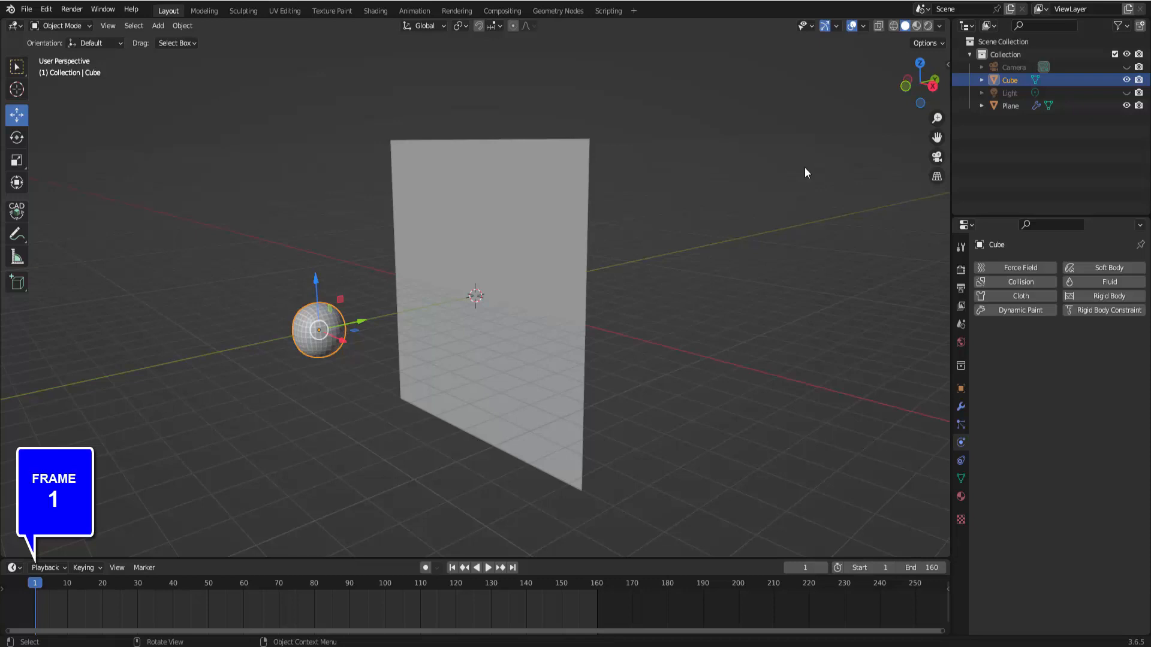
{"action": "key", "text": "i"}
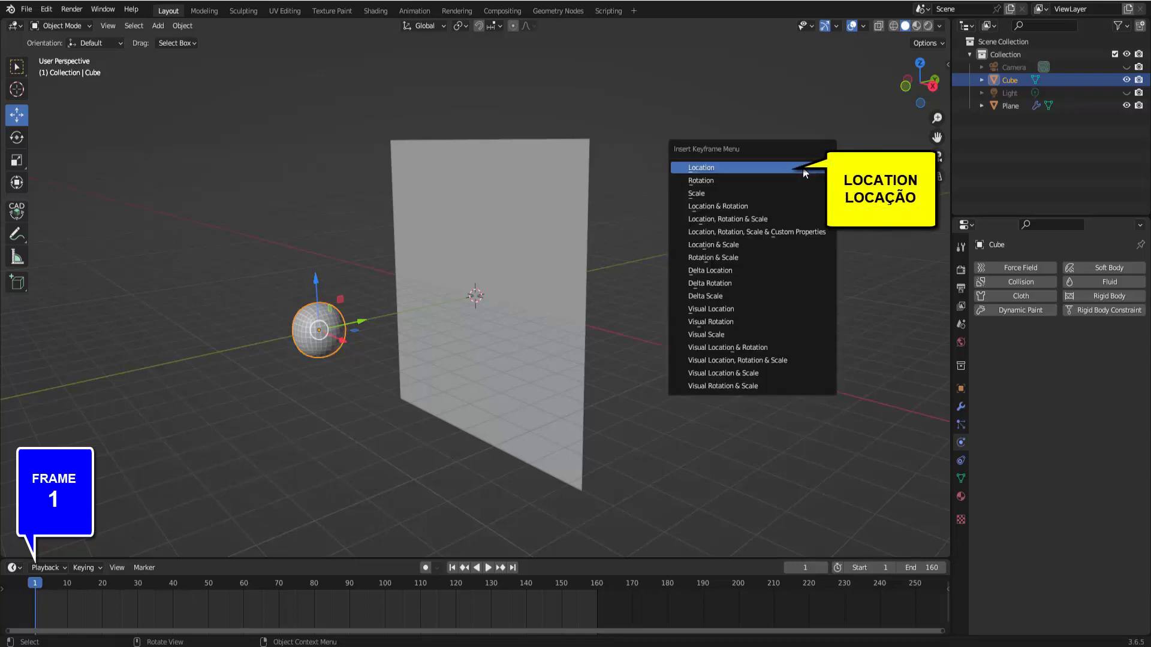
{"action": "left_click", "coordinate": [803, 167]}
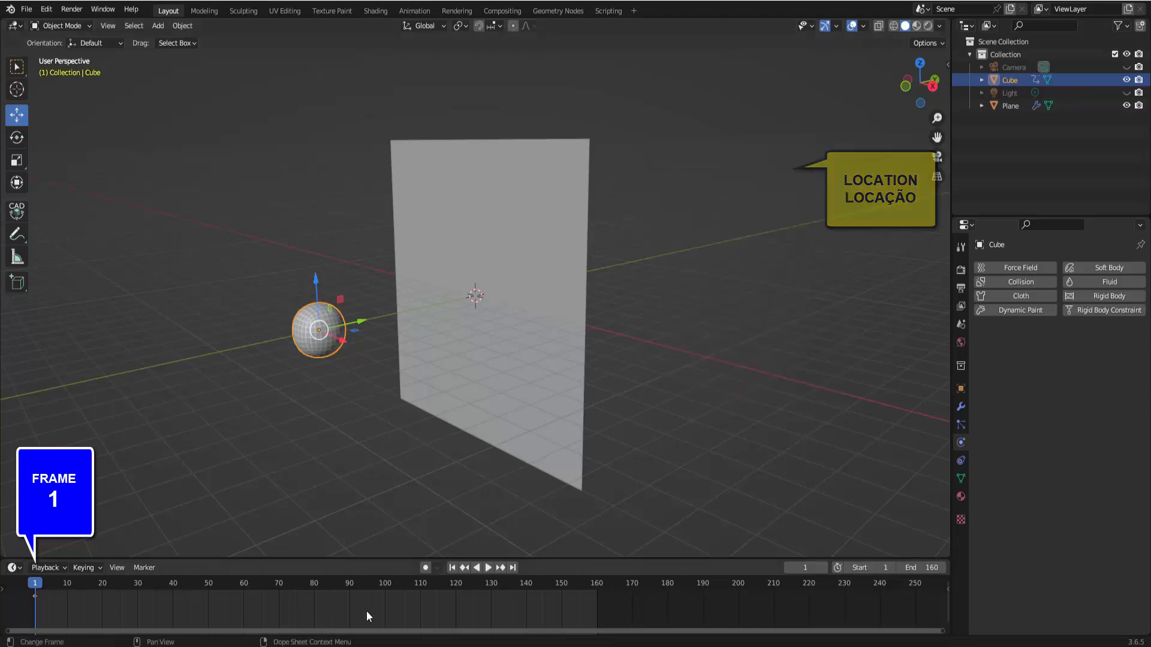
At frame 141, move the sphere about 7.27 m along Y through the plane's centre and insert a Location keyframe
{"action": "left_click", "coordinate": [528, 585]}
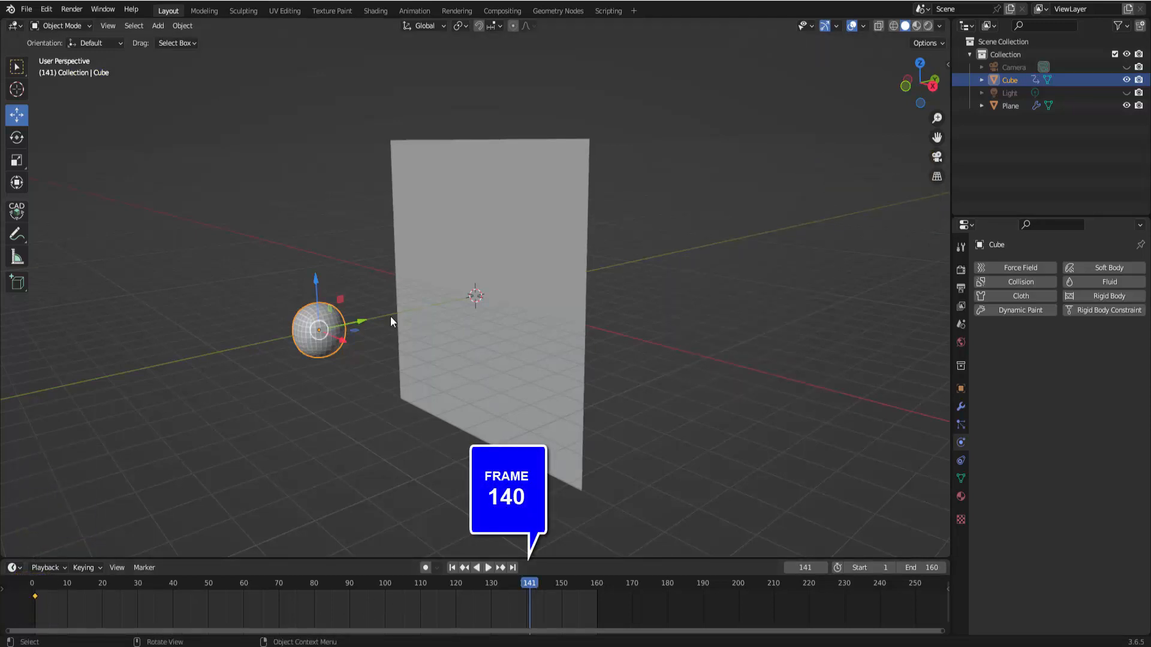
{"action": "left_click_drag", "start_coordinate": [364, 326], "coordinate": [529, 316]}
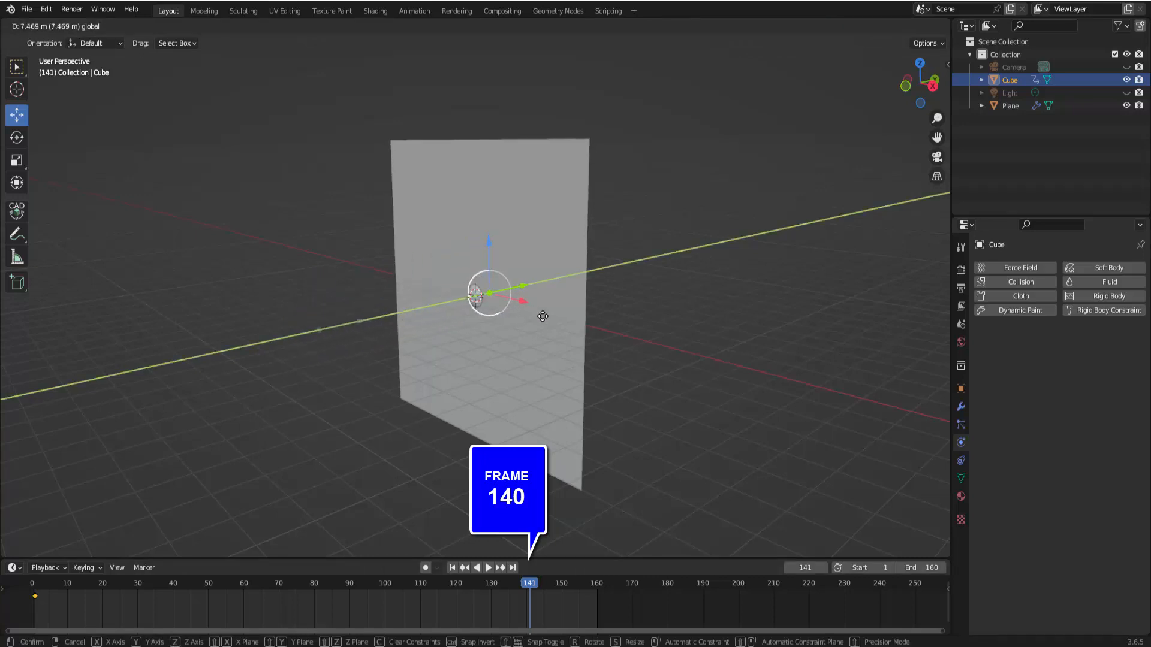
{"action": "left_click_drag", "start_coordinate": [539, 318], "coordinate": [539, 319]}
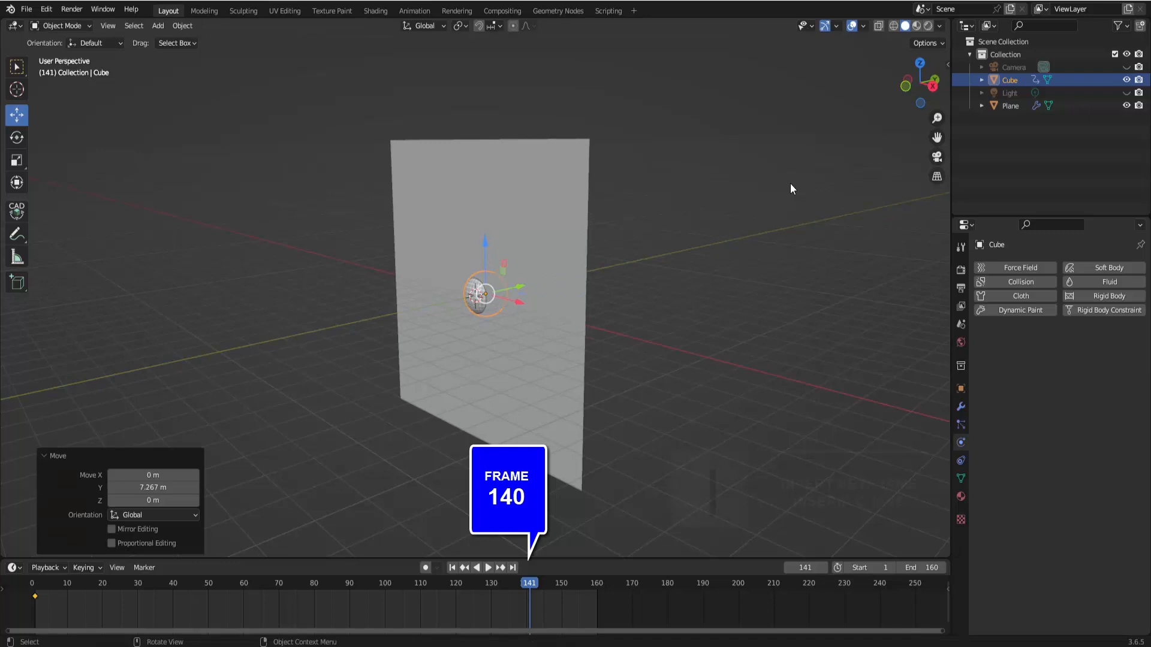
{"action": "key", "text": "i"}
{"action": "left_click", "coordinate": [770, 208]}
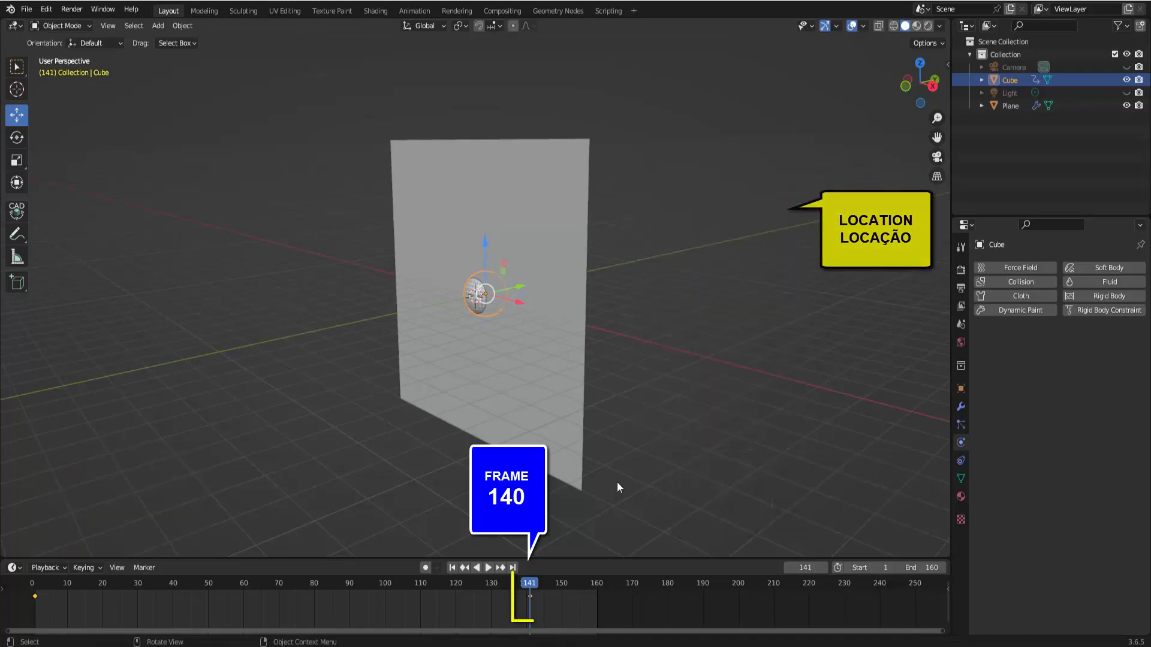
Return to frame 1 and give the sphere Collision physics
{"action": "key", "text": "shift+Left"}
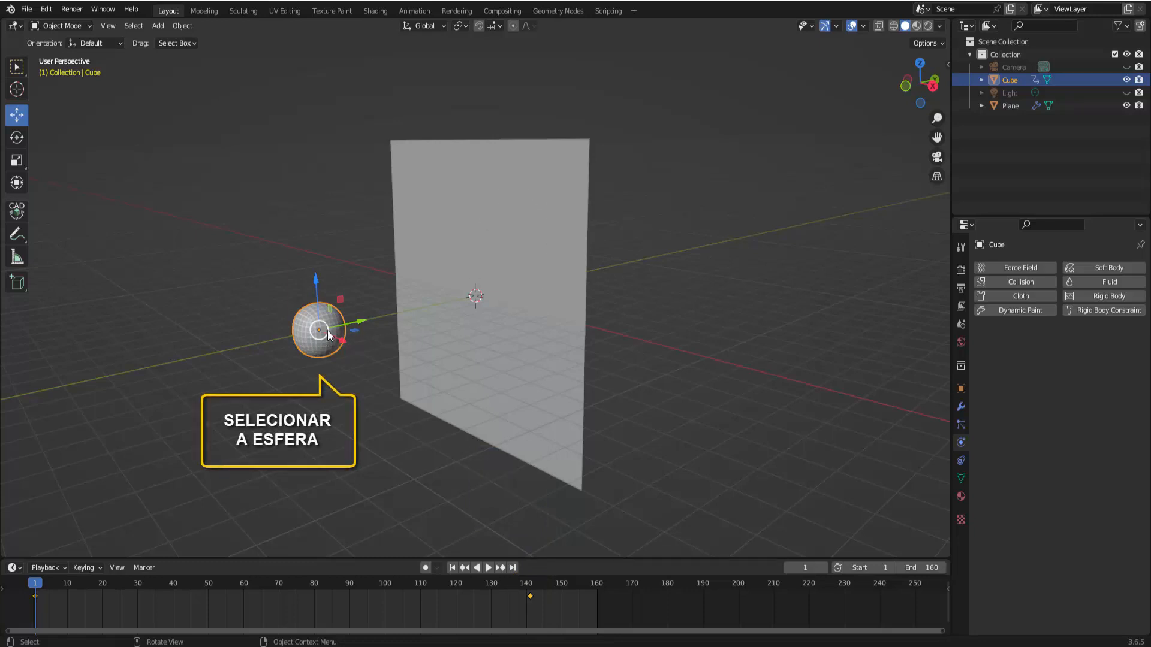
{"action": "left_click", "coordinate": [1021, 282]}
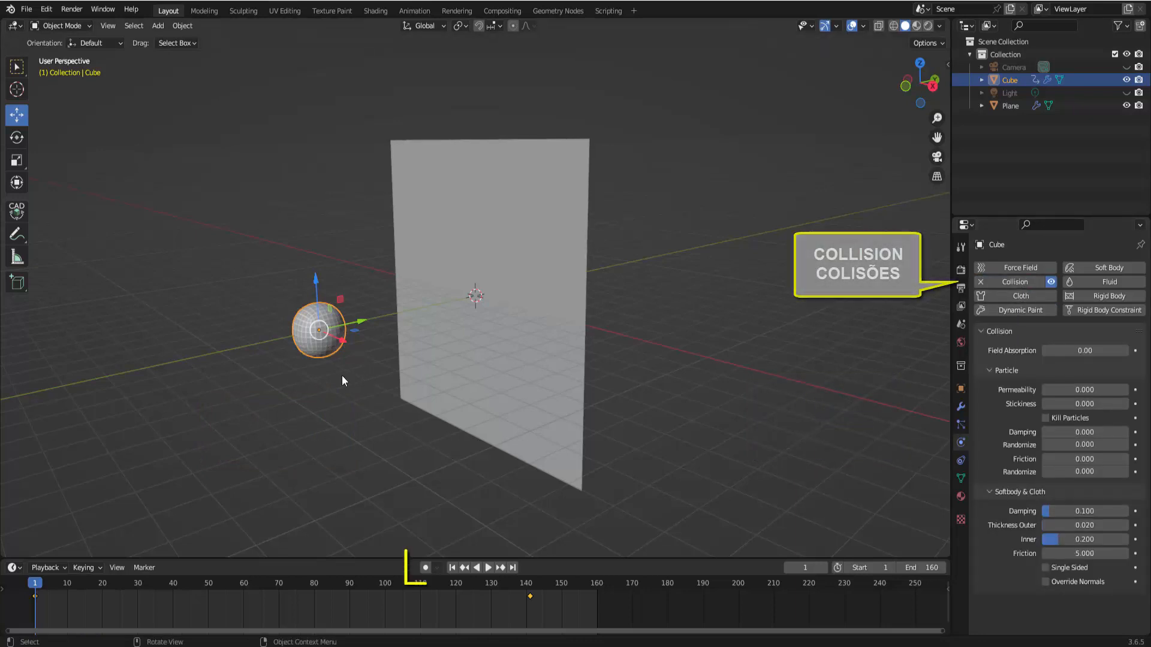
Play the simulation to frame 148, examine the sphere's impact on the cloth from the front, and return to frame 1
{"action": "left_click", "coordinate": [488, 568]}
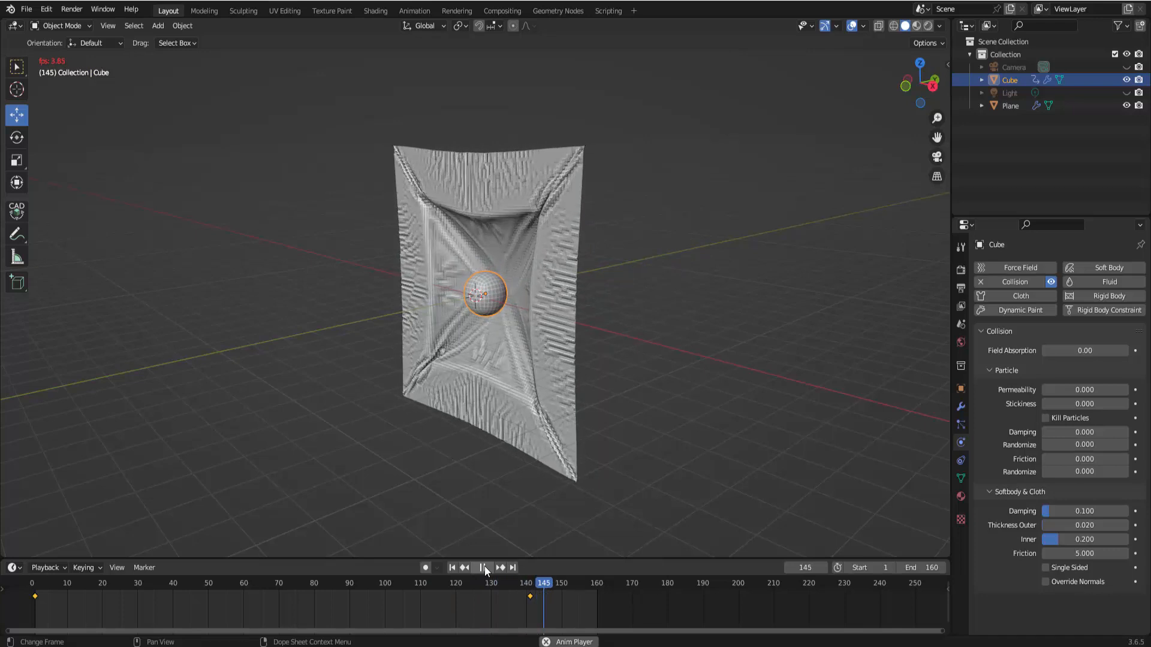
{"action": "left_click", "coordinate": [484, 567]}
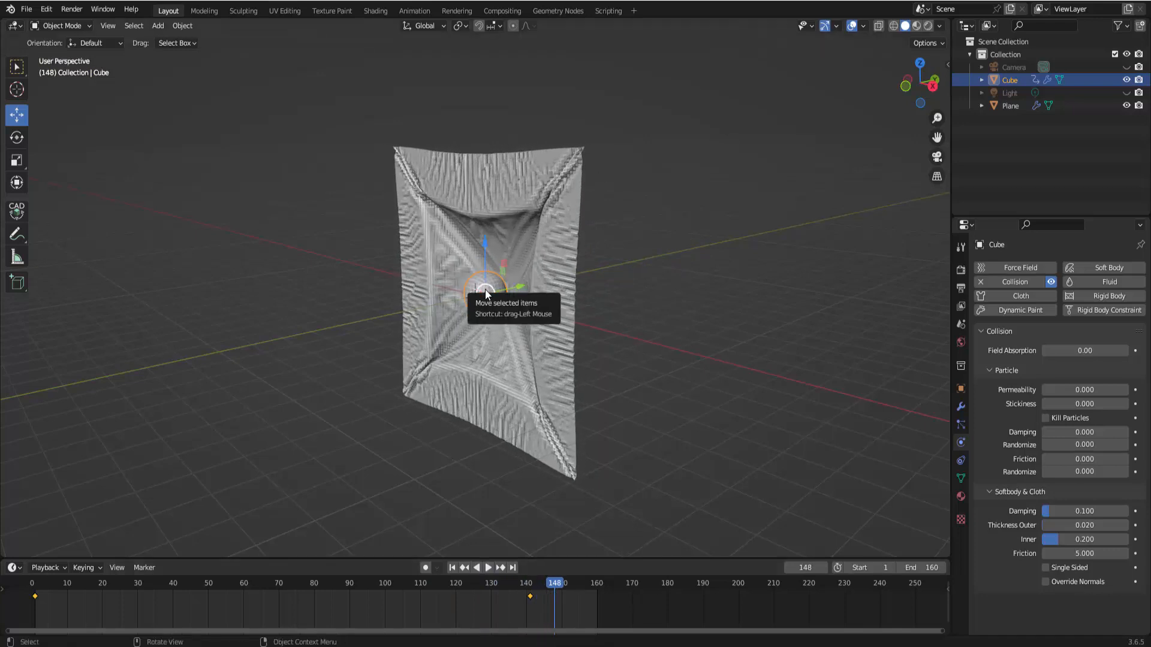
{"action": "left_click", "coordinate": [905, 87]}
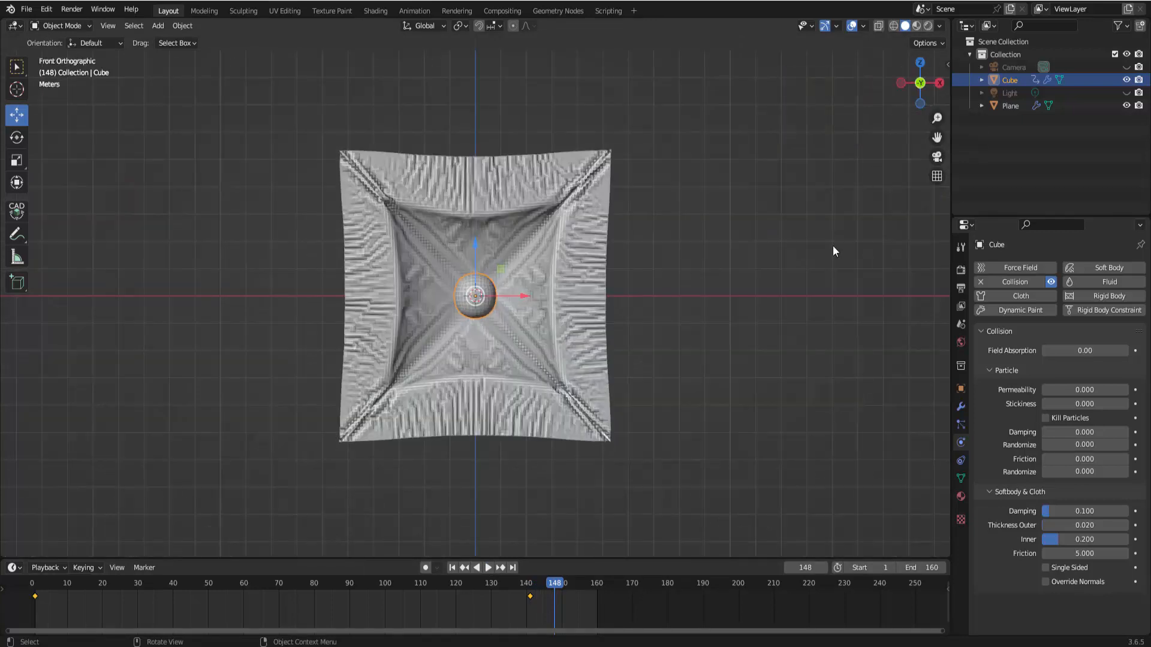
{"action": "scroll", "coordinate": [808, 273], "scroll_direction": "up", "scroll_amount": 3}
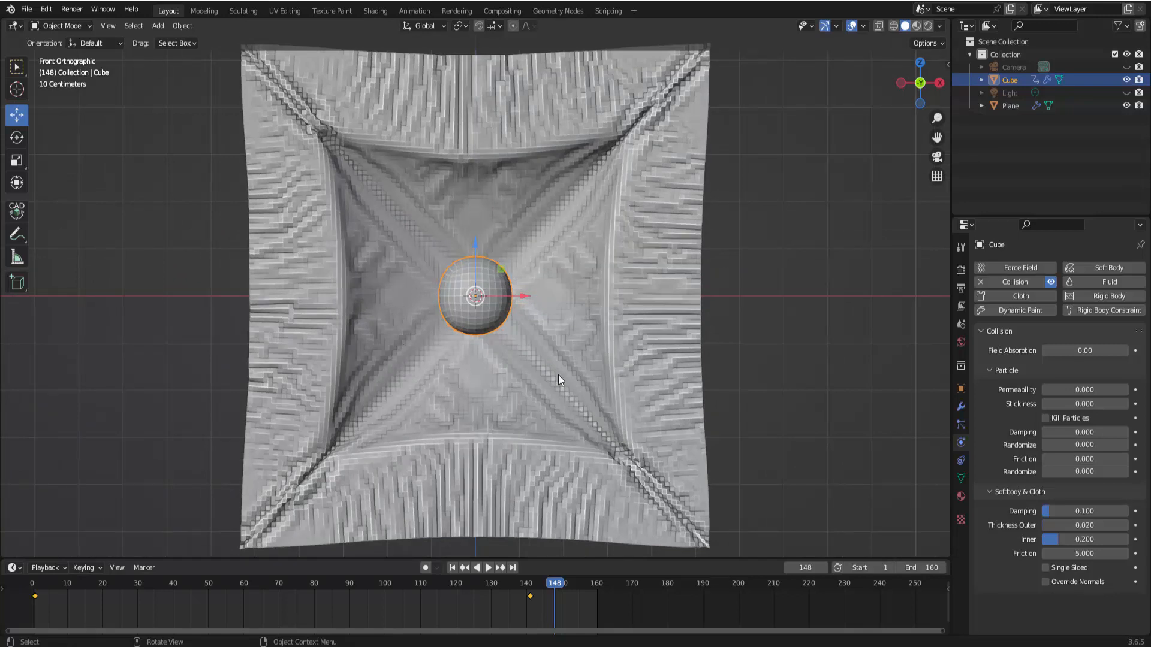
{"action": "scroll", "coordinate": [764, 292], "scroll_direction": "down", "scroll_amount": 1}
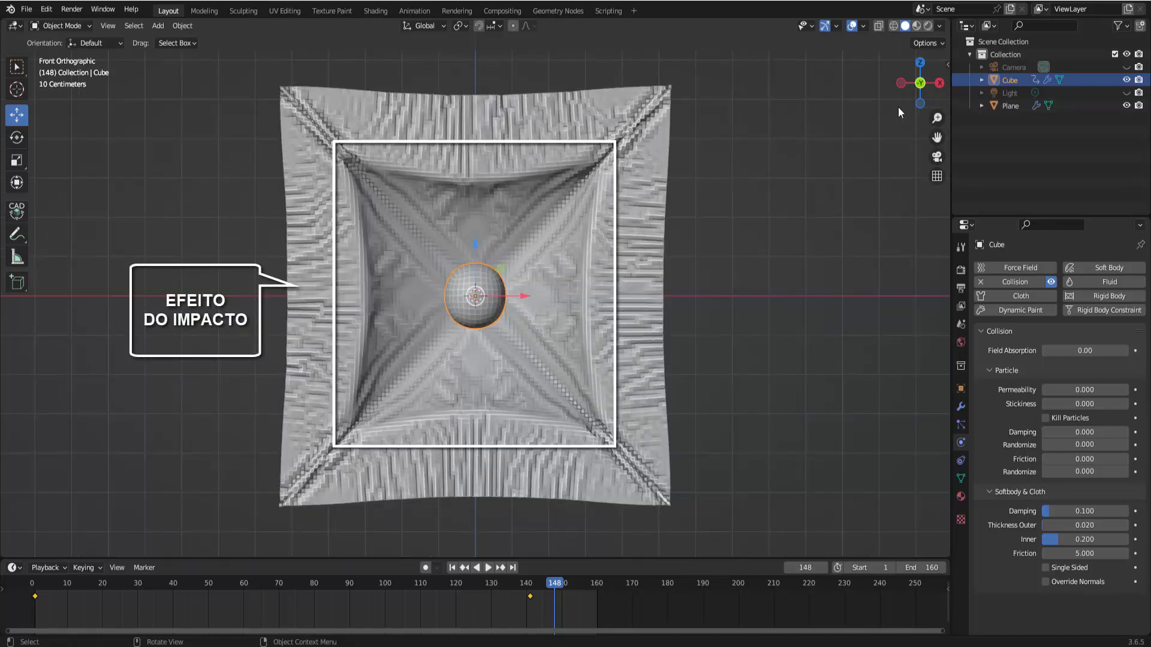
{"action": "left_click_drag", "start_coordinate": [905, 95], "coordinate": [863, 109]}
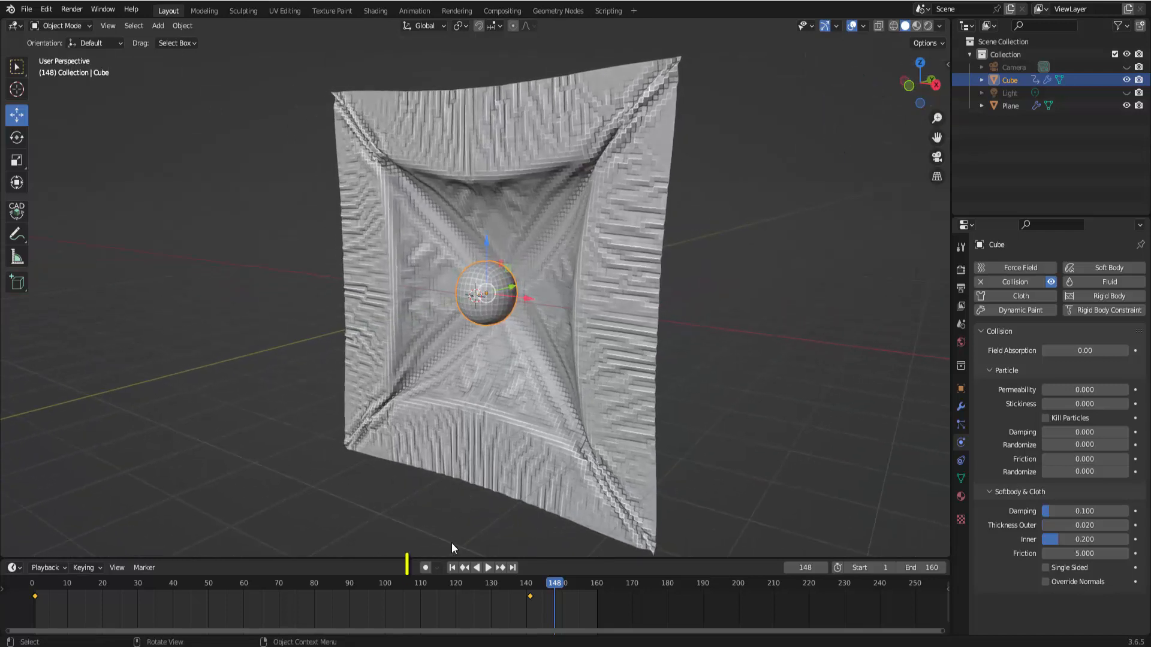
{"action": "left_click", "coordinate": [452, 568]}
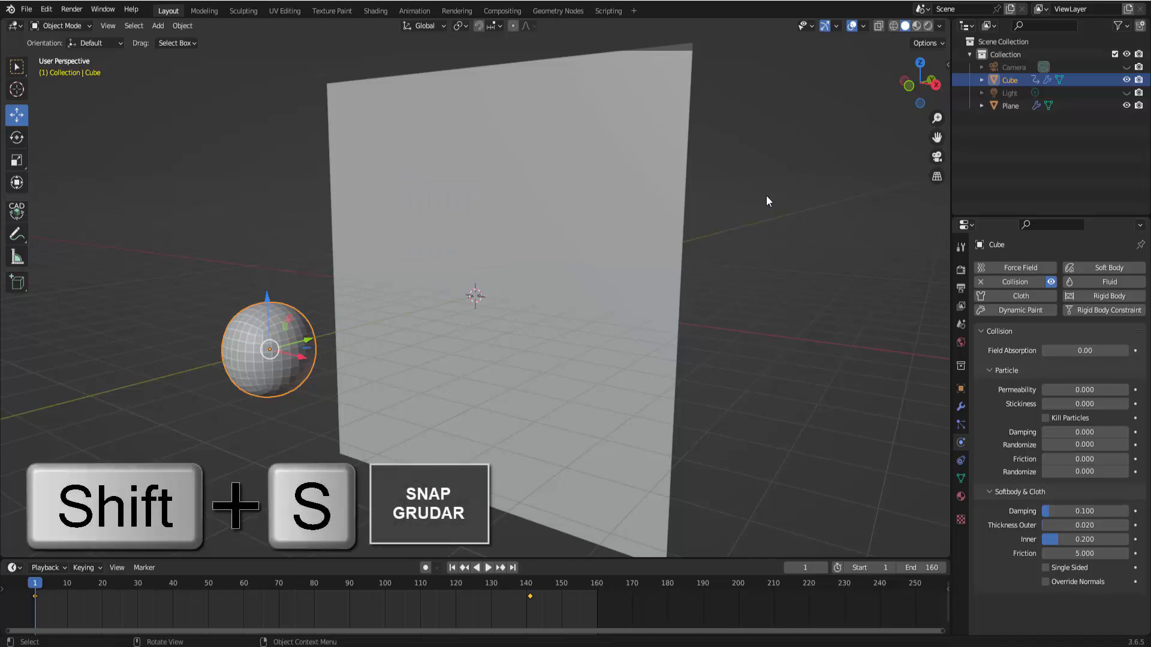
Snap the 3D cursor to the active sphere and add a force field of type Force there
{"action": "key", "text": "shift+s"}
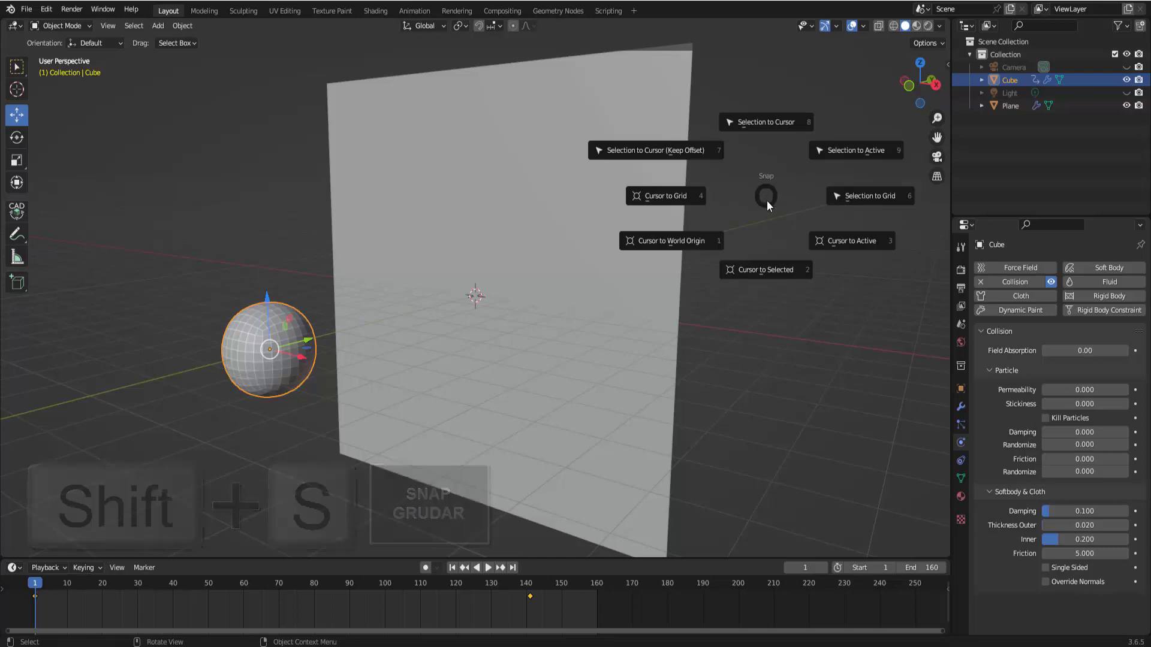
{"action": "left_click", "coordinate": [846, 242]}
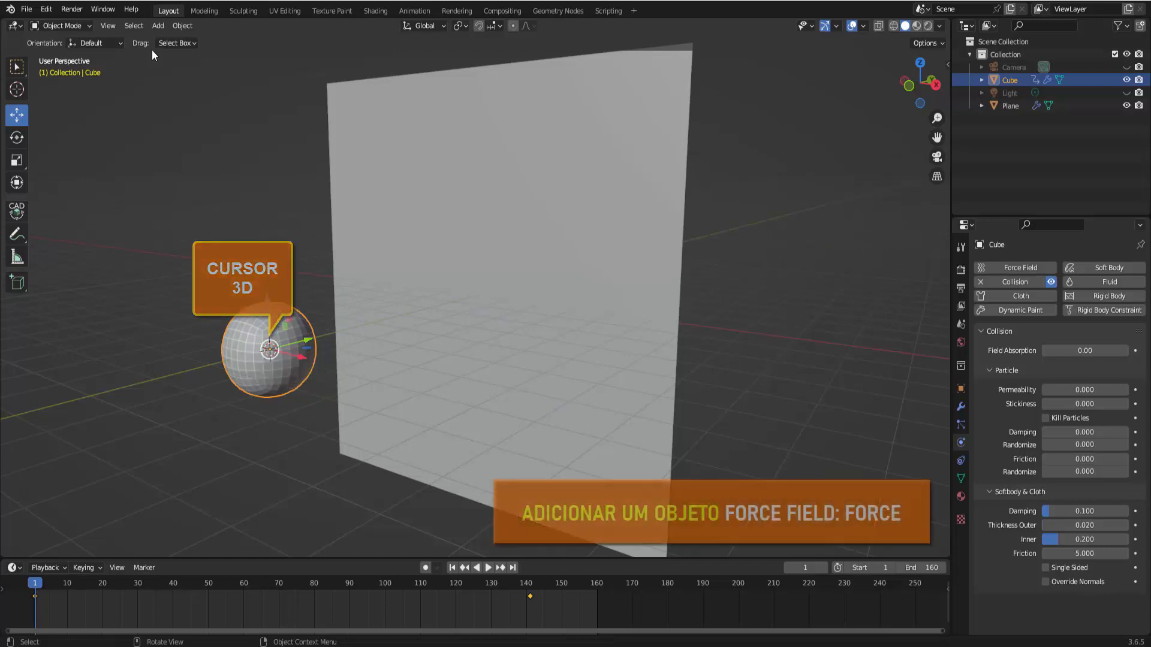
{"action": "left_click", "coordinate": [158, 25]}
{"action": "mouse_move", "coordinate": [185, 269]}
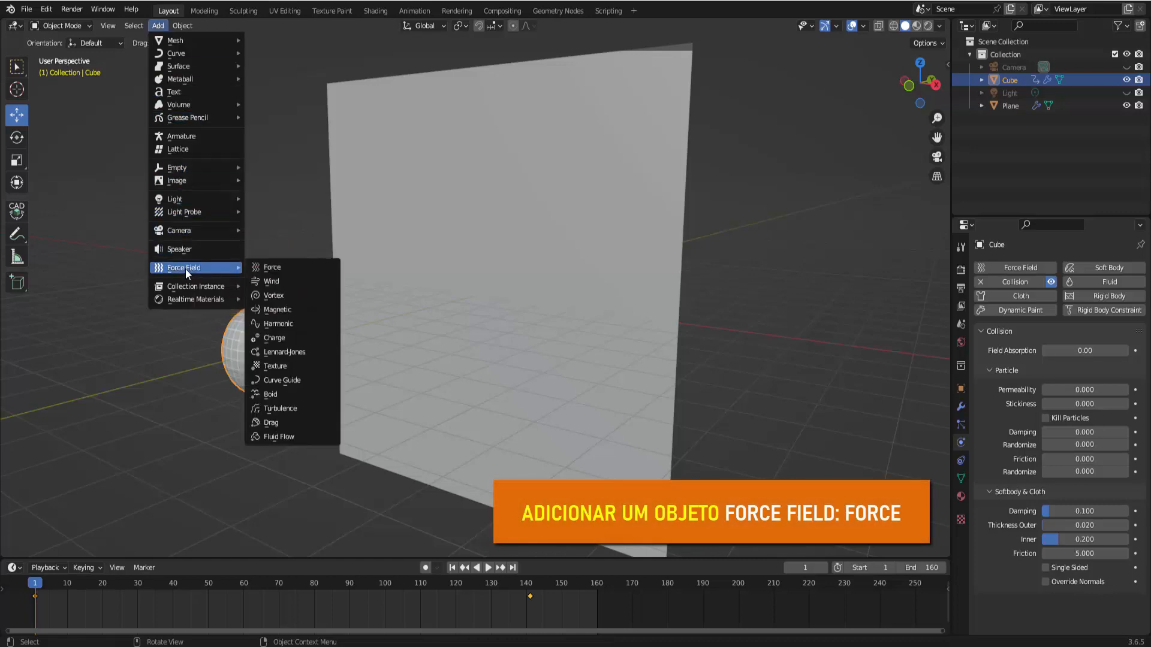
{"action": "left_click", "coordinate": [275, 268]}
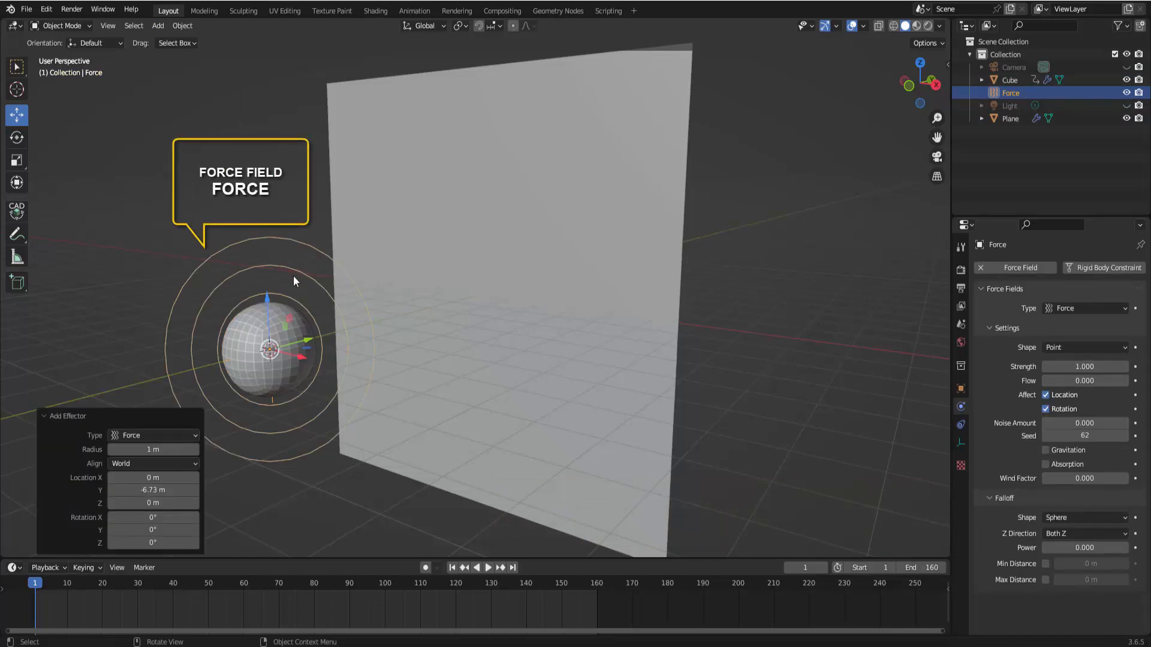
{"action": "left_click", "coordinate": [102, 322]}
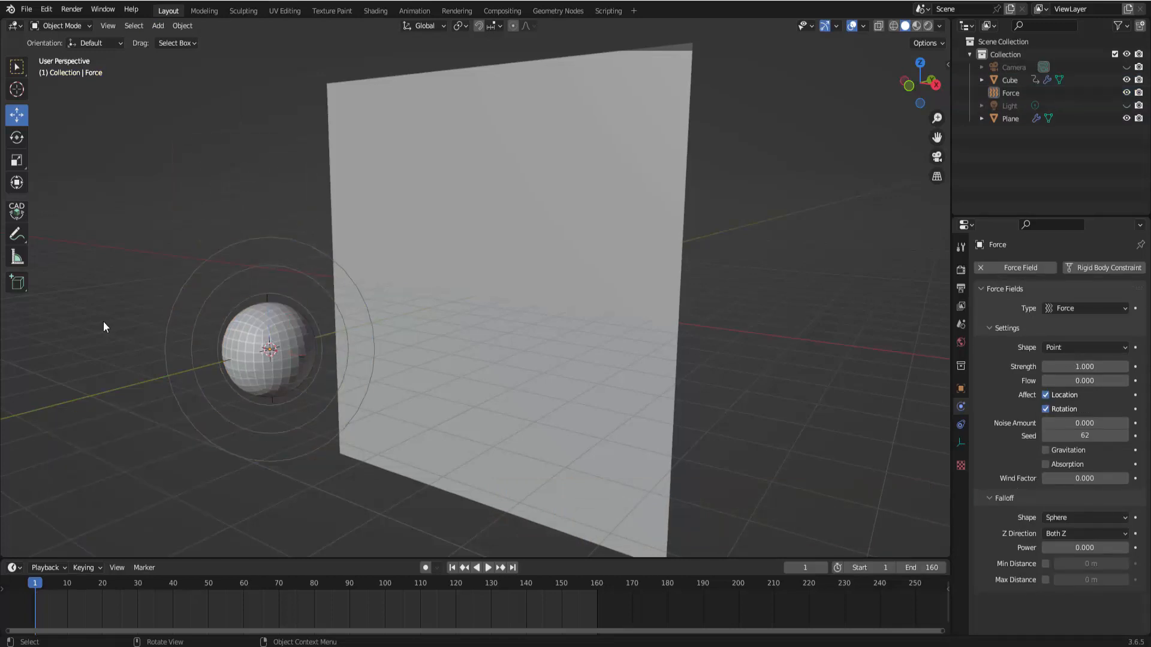
{"action": "left_click", "coordinate": [246, 244]}
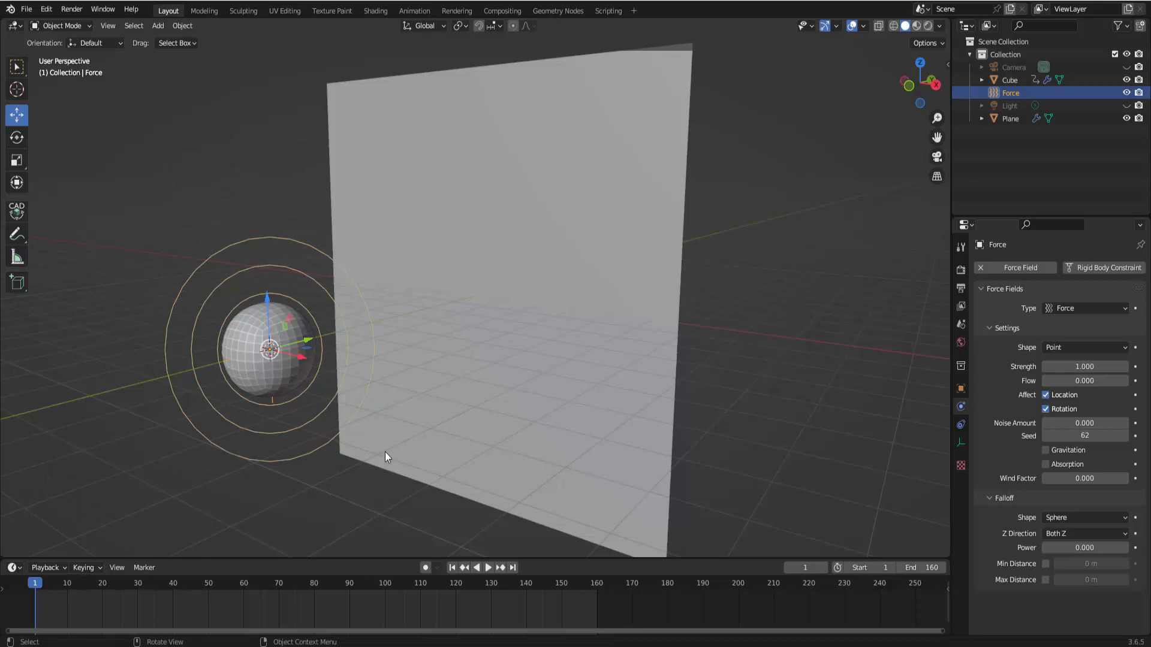
{"action": "key", "text": "s"}
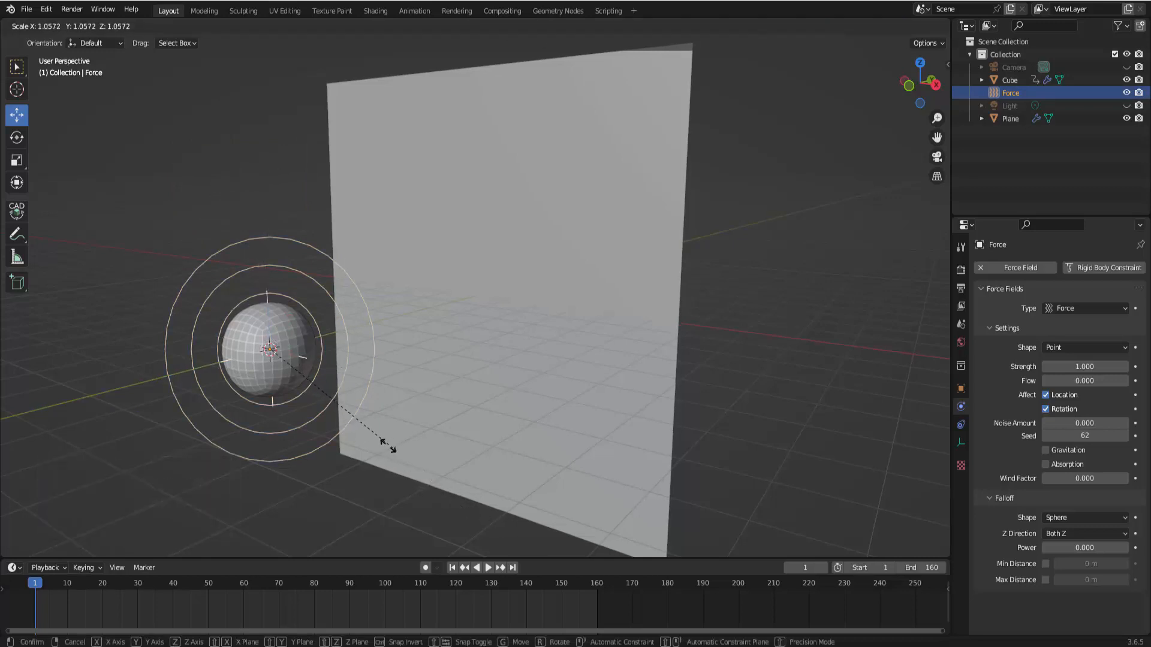
{"action": "left_click", "coordinate": [345, 413]}
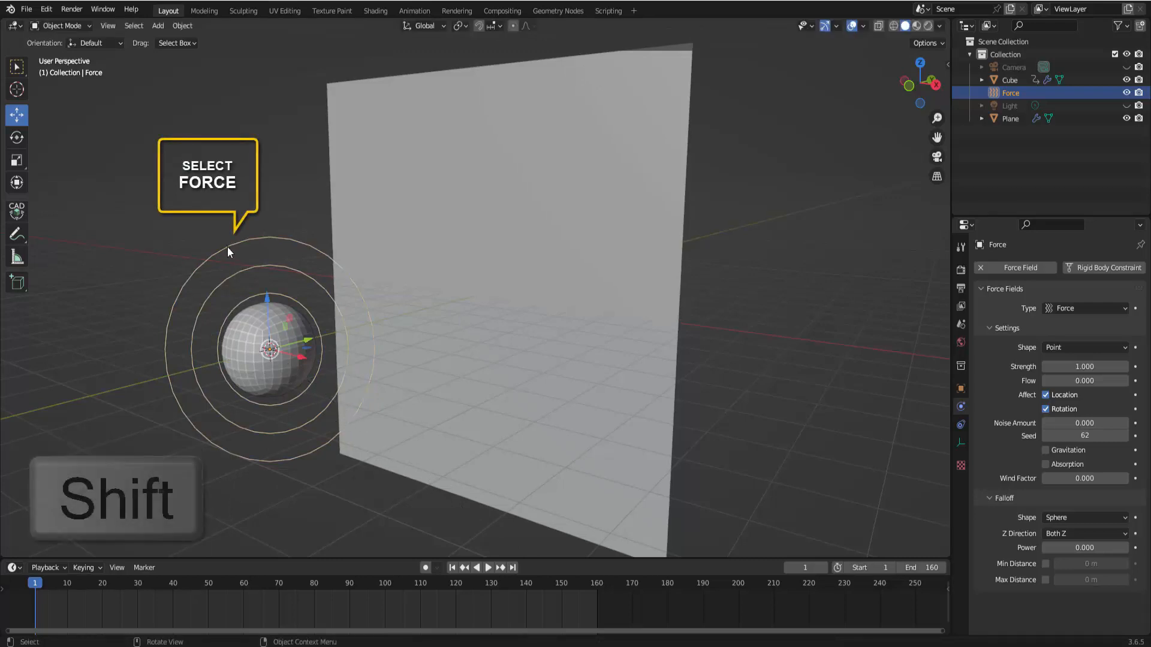
Parent the Force field to the sphere with the Object option
{"action": "left_click", "coordinate": [298, 337], "text": "shift"}
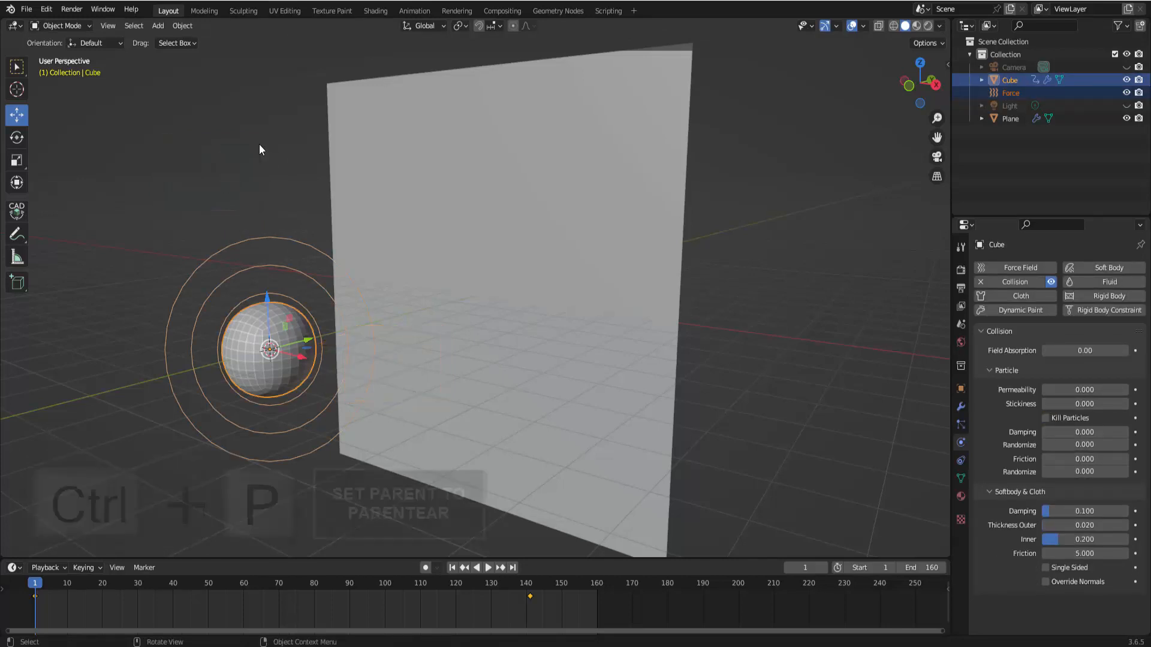
{"action": "key", "text": "ctrl+p"}
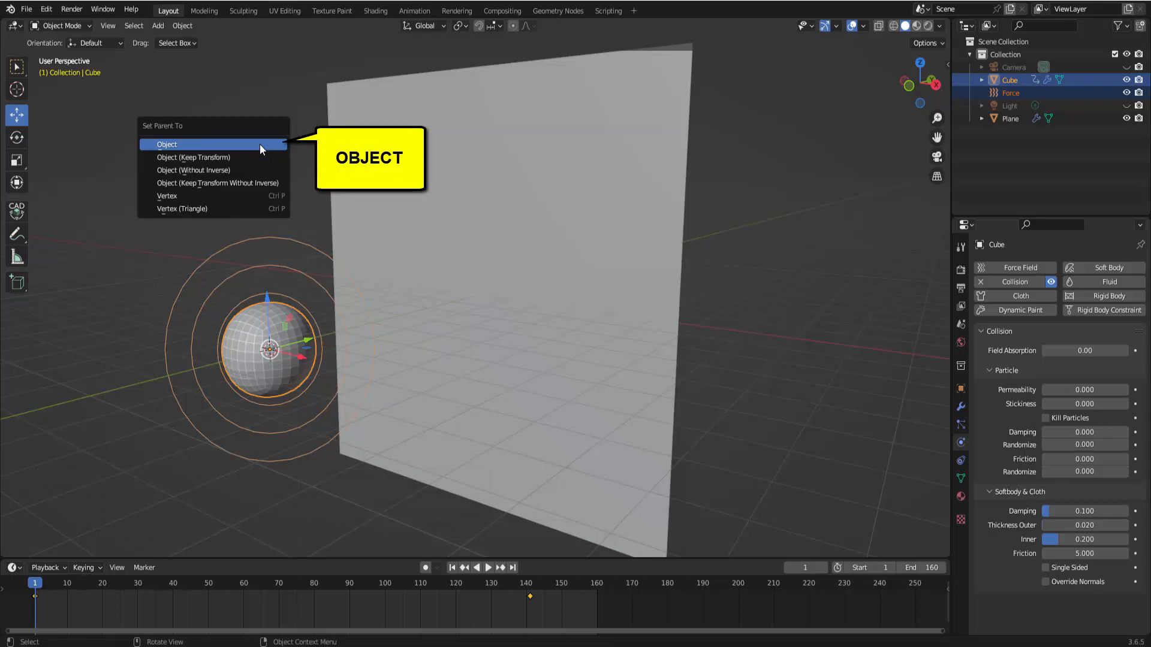
{"action": "left_click", "coordinate": [260, 145]}
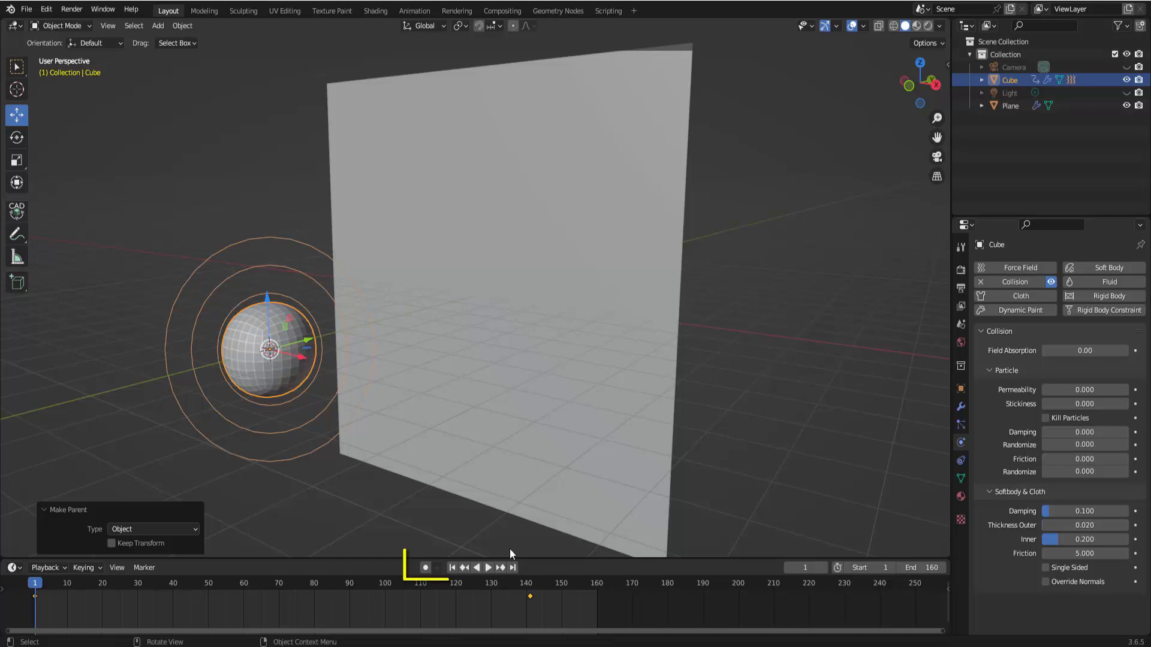
Play the simulation to frame 148 to check the force field's effect on the cloth, and return to frame 1
{"action": "left_click", "coordinate": [488, 568]}
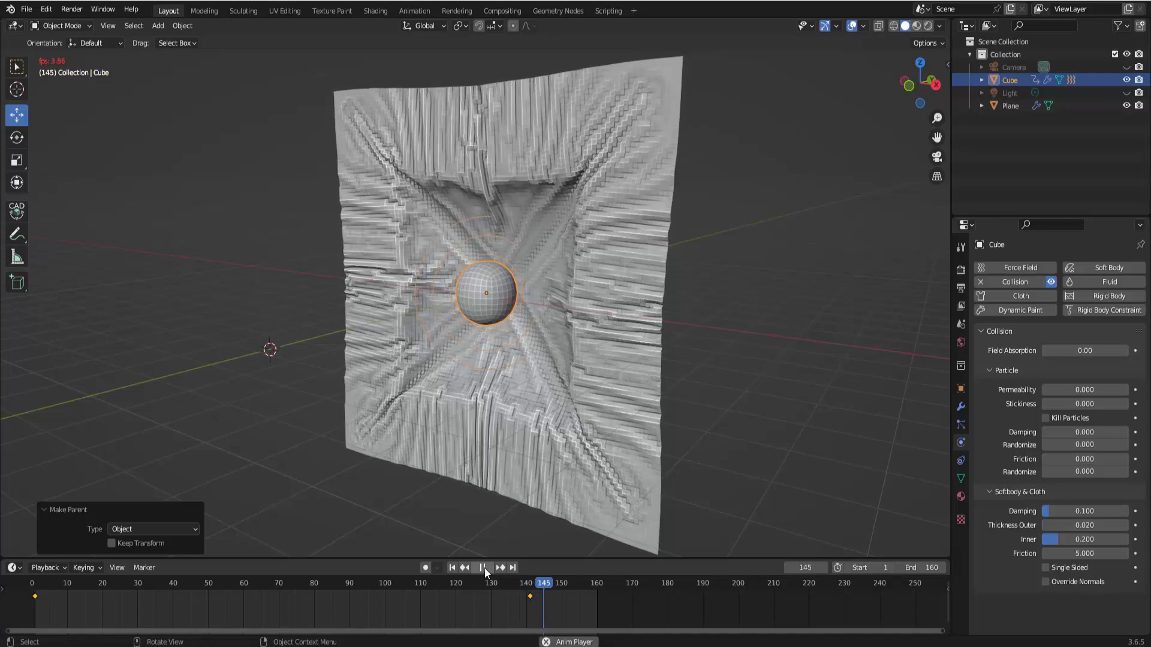
{"action": "left_click", "coordinate": [483, 567]}
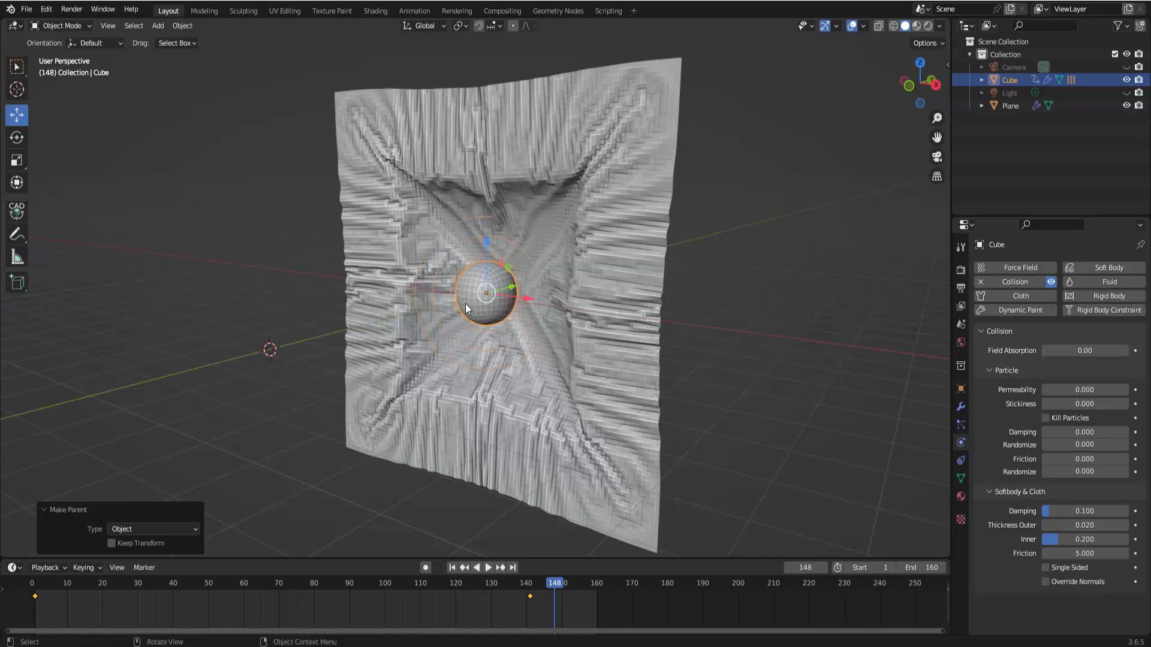
{"action": "left_click", "coordinate": [453, 568]}
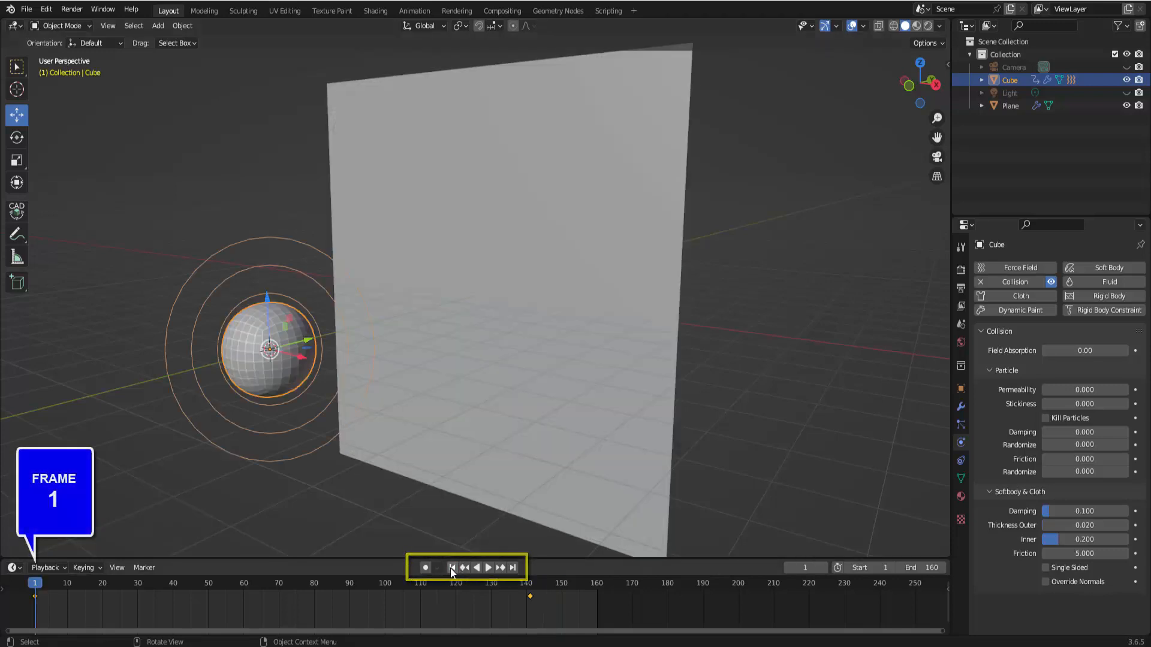
Set the strength of the Force field around the sphere to -70
{"action": "left_click", "coordinate": [216, 250]}
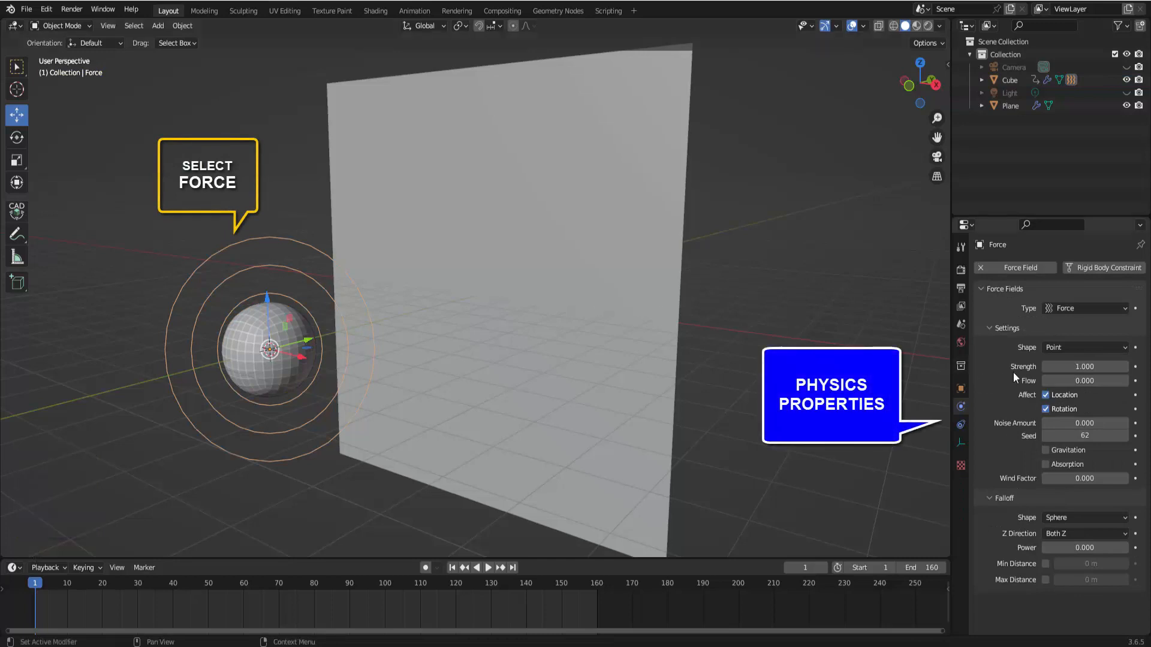
{"action": "left_click", "coordinate": [1058, 366]}
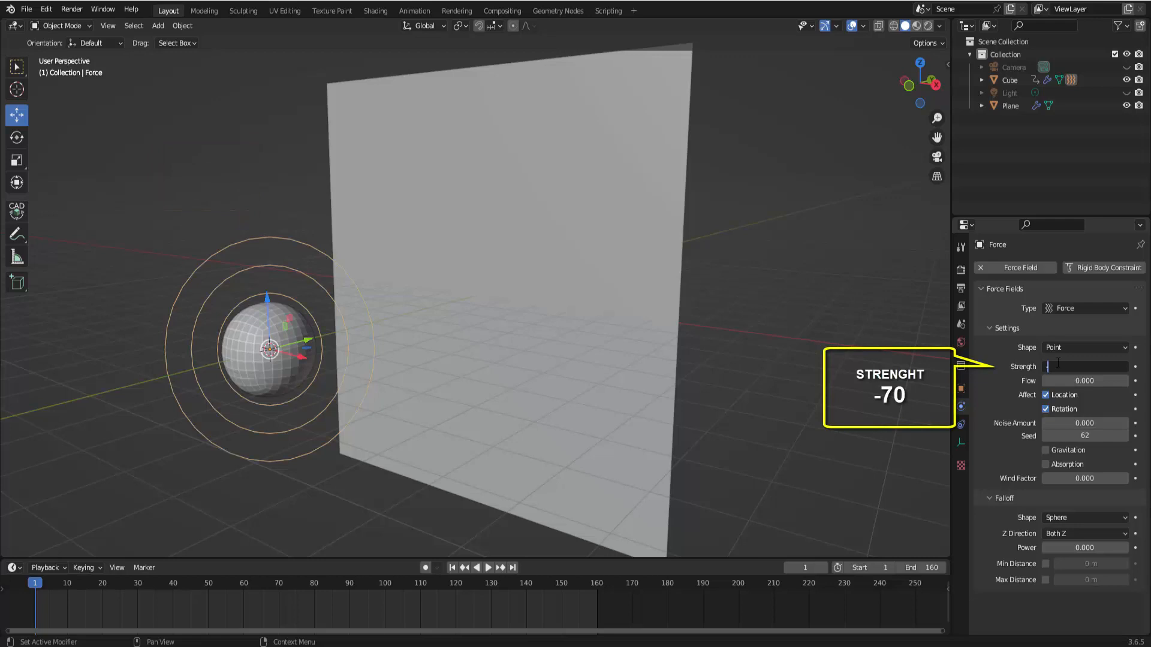
{"action": "type", "text": "-70"}
{"action": "key", "text": "Return"}
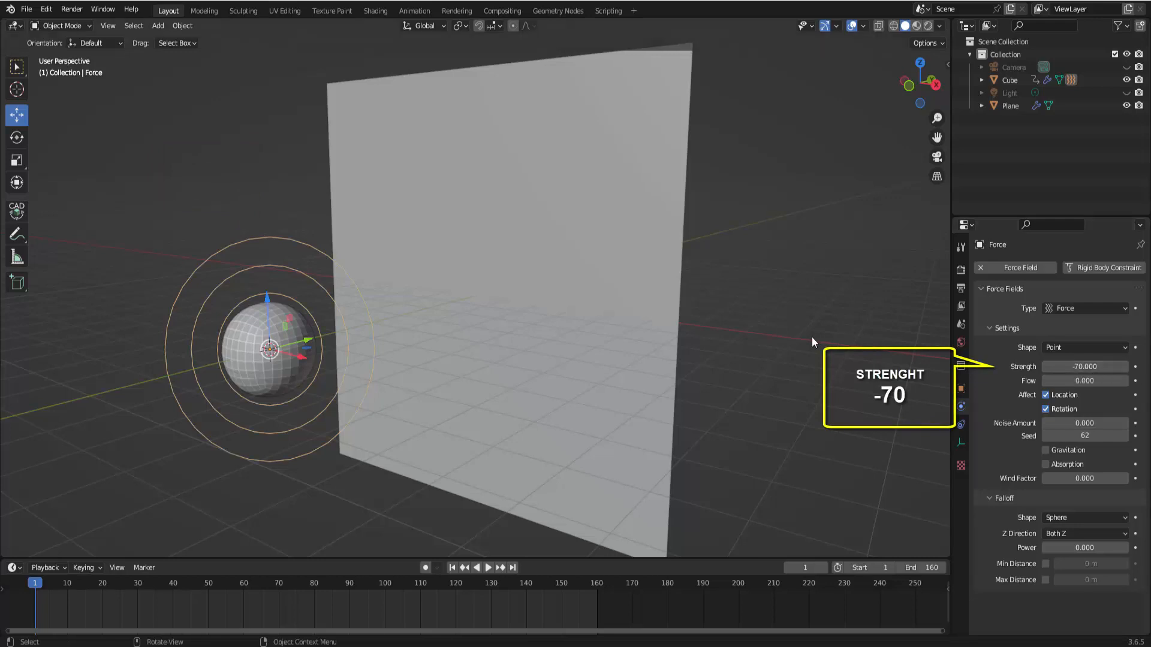
Play the simulation to frame 79 and examine the cloth around the sphere up close from the front
{"action": "left_click", "coordinate": [490, 568]}
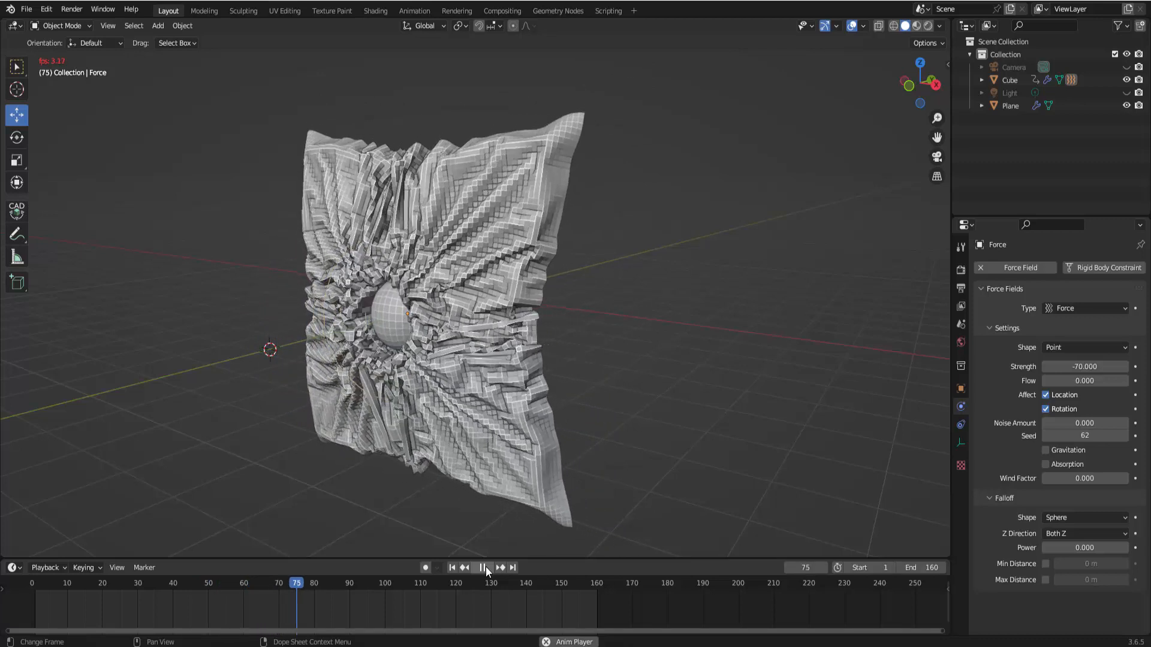
{"action": "left_click", "coordinate": [483, 568]}
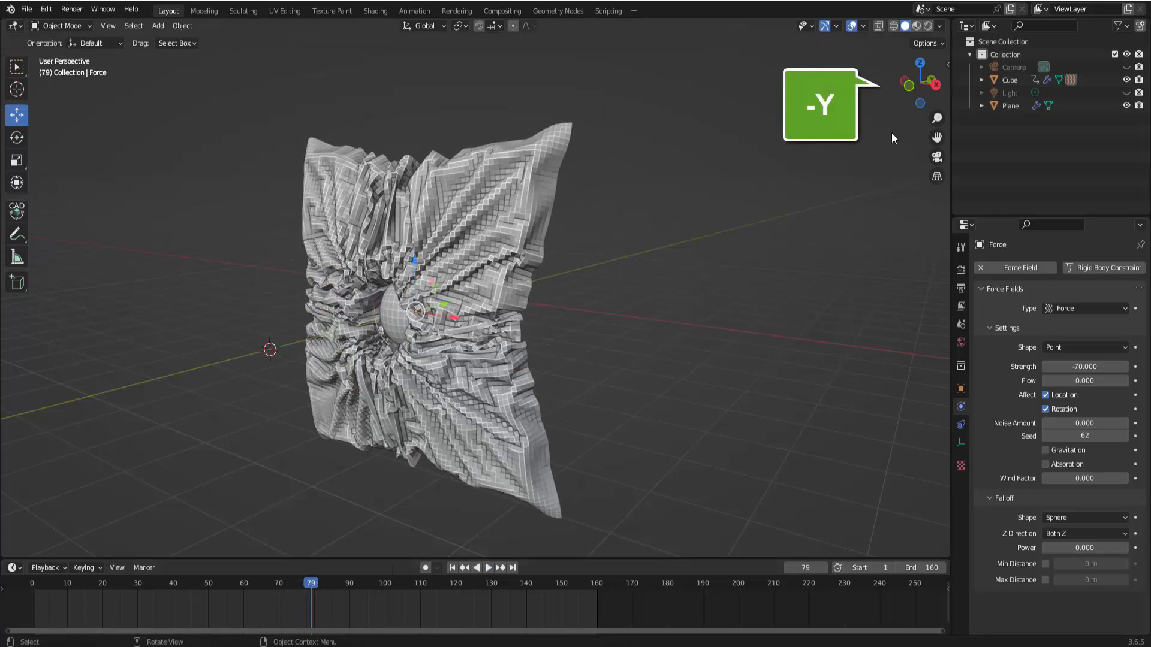
{"action": "left_click", "coordinate": [909, 86]}
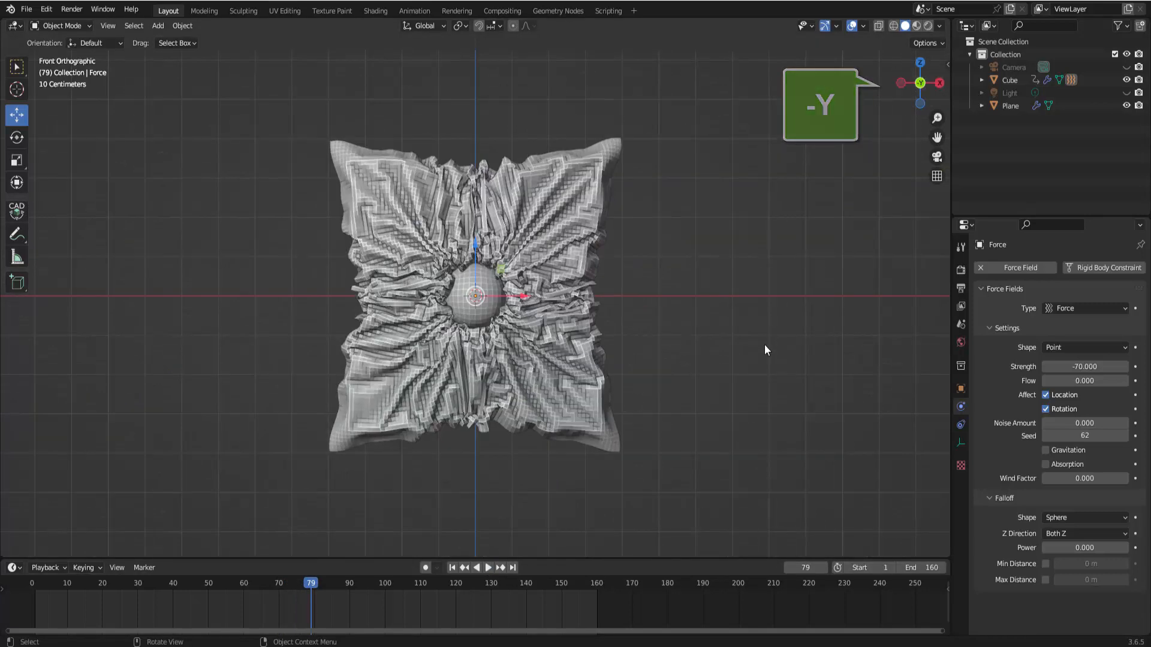
{"action": "scroll", "coordinate": [765, 347], "scroll_direction": "up", "scroll_amount": 5}
{"action": "scroll", "coordinate": [765, 346], "scroll_direction": "up", "scroll_amount": 2}
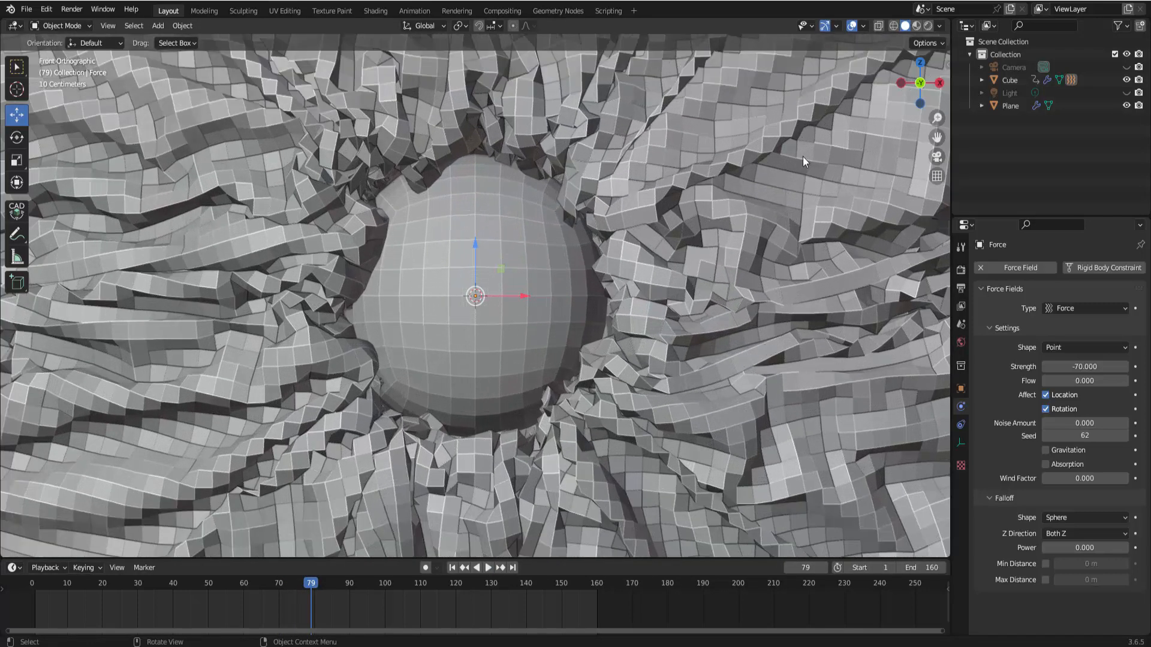
Apply Shade Smooth to the cloth plane and to the sphere
{"action": "left_click", "coordinate": [726, 139]}
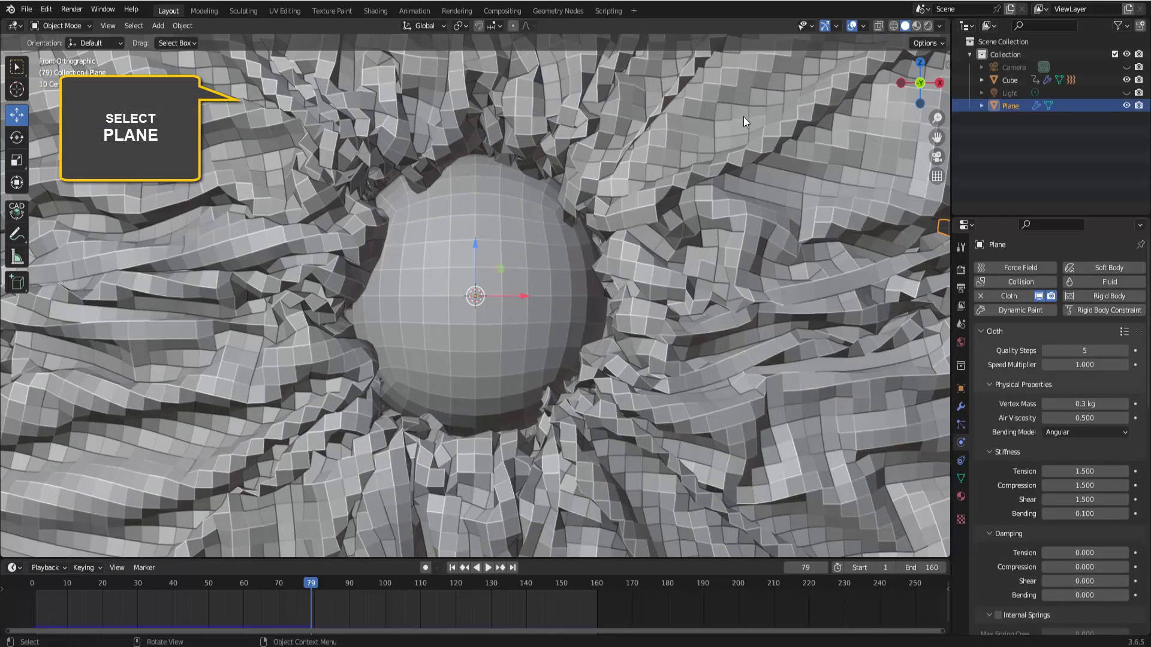
{"action": "right_click", "coordinate": [744, 118]}
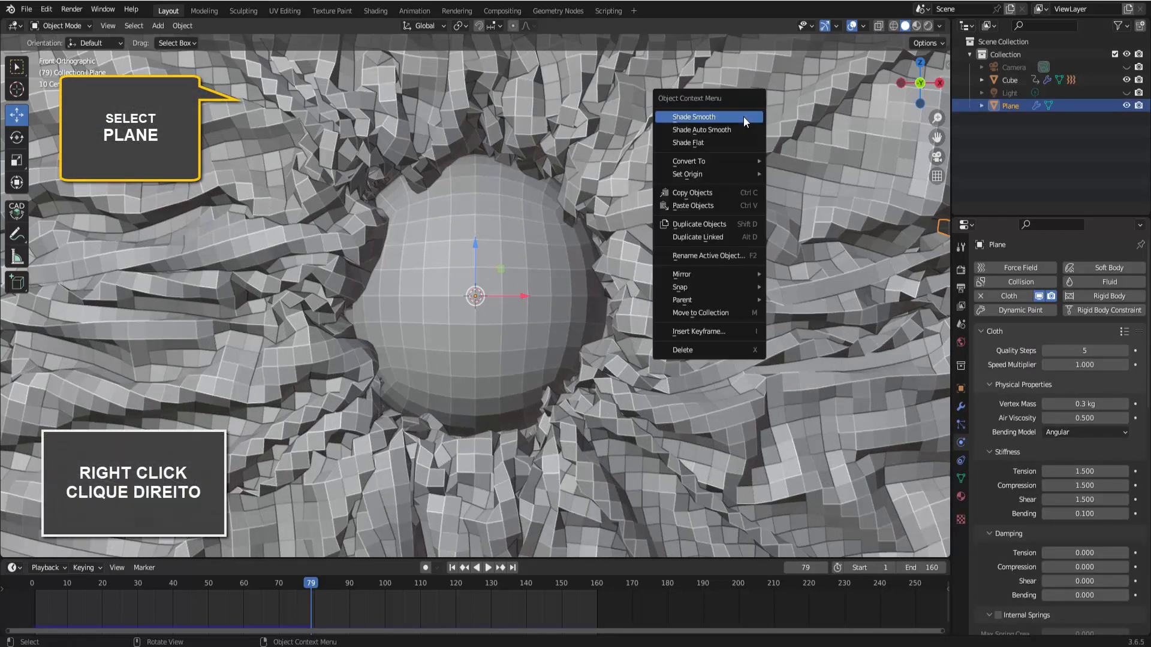
{"action": "left_click", "coordinate": [743, 117]}
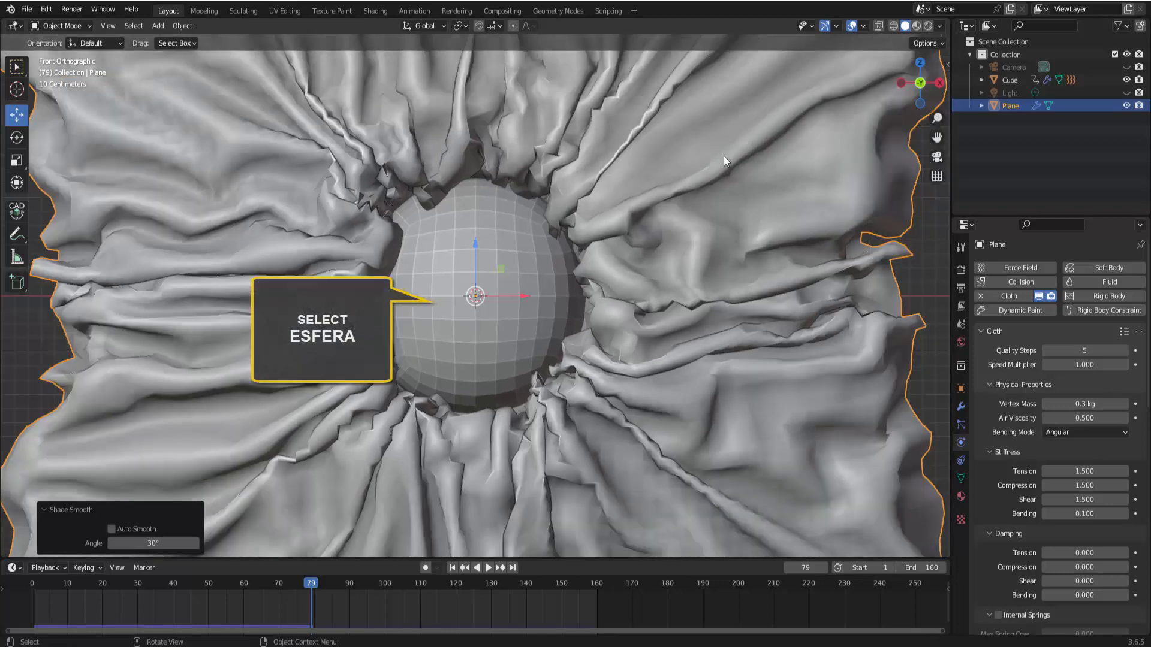
{"action": "scroll", "coordinate": [485, 274], "scroll_direction": "down", "scroll_amount": 3}
{"action": "left_click", "coordinate": [484, 275]}
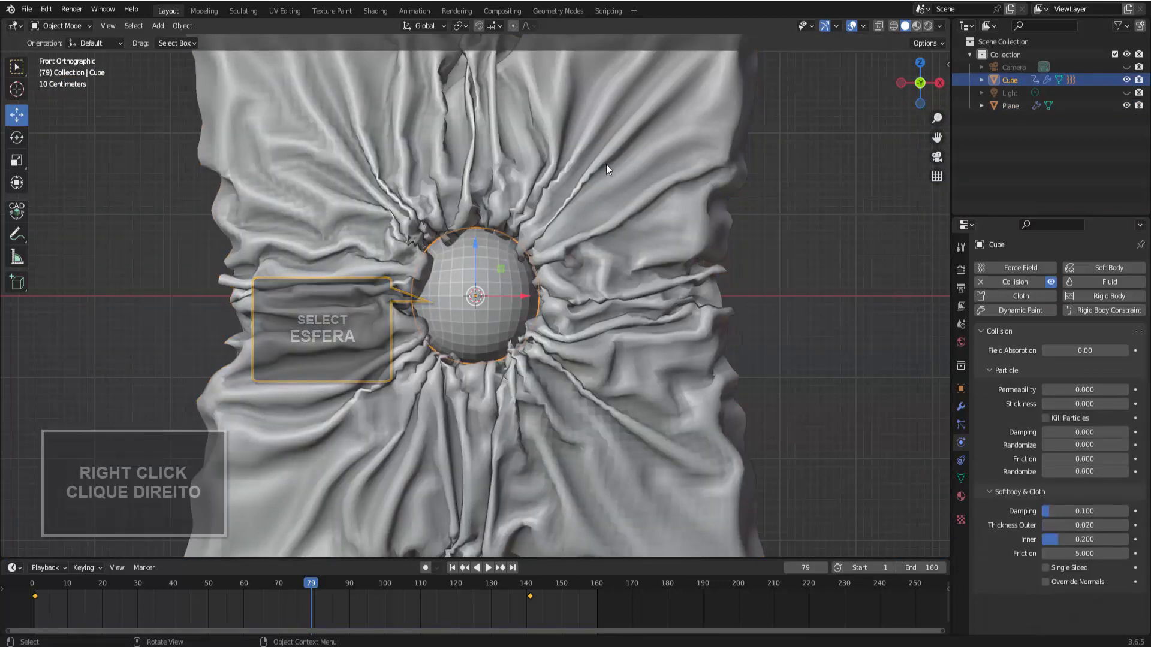
{"action": "right_click", "coordinate": [636, 144]}
{"action": "left_click", "coordinate": [635, 144]}
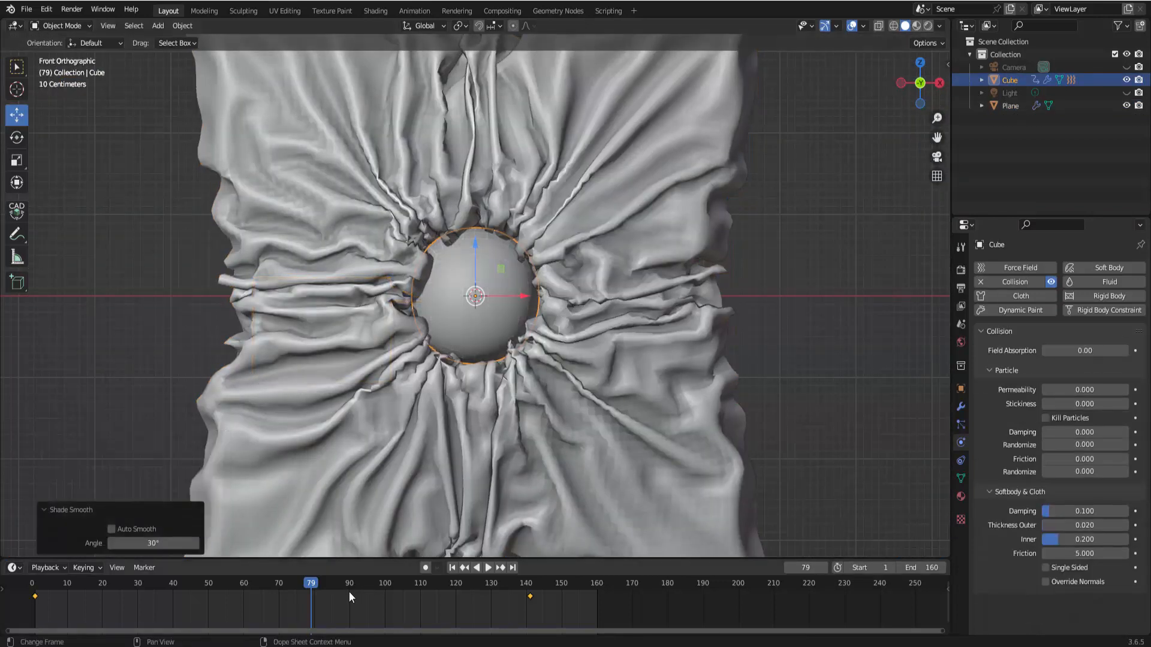
Go to frame 69, align the active camera to the front view, and widen its framing around the sphere
{"action": "left_click_drag", "start_coordinate": [312, 584], "coordinate": [276, 585]}
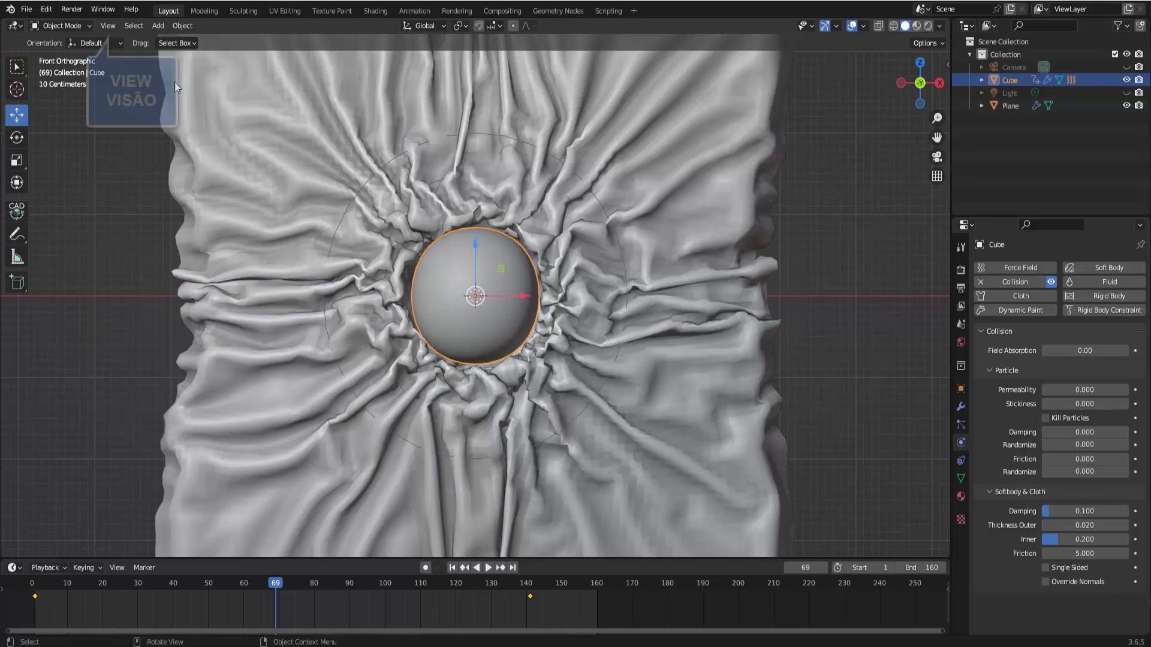
{"action": "left_click", "coordinate": [108, 25]}
{"action": "mouse_move", "coordinate": [134, 213]}
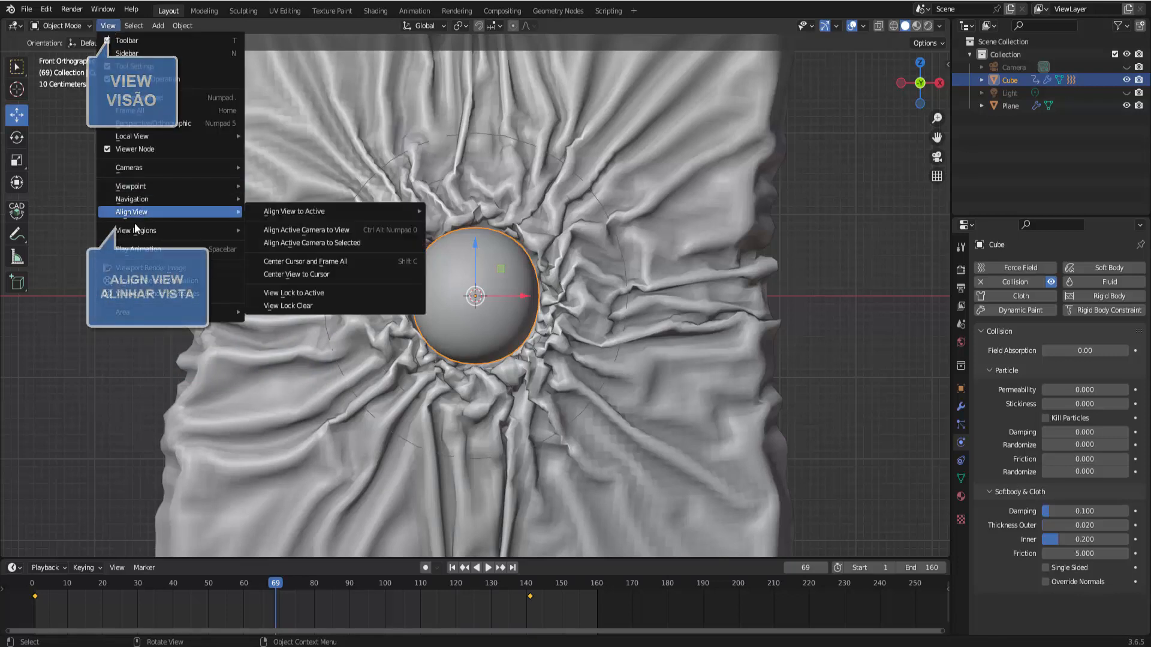
{"action": "left_click", "coordinate": [338, 229]}
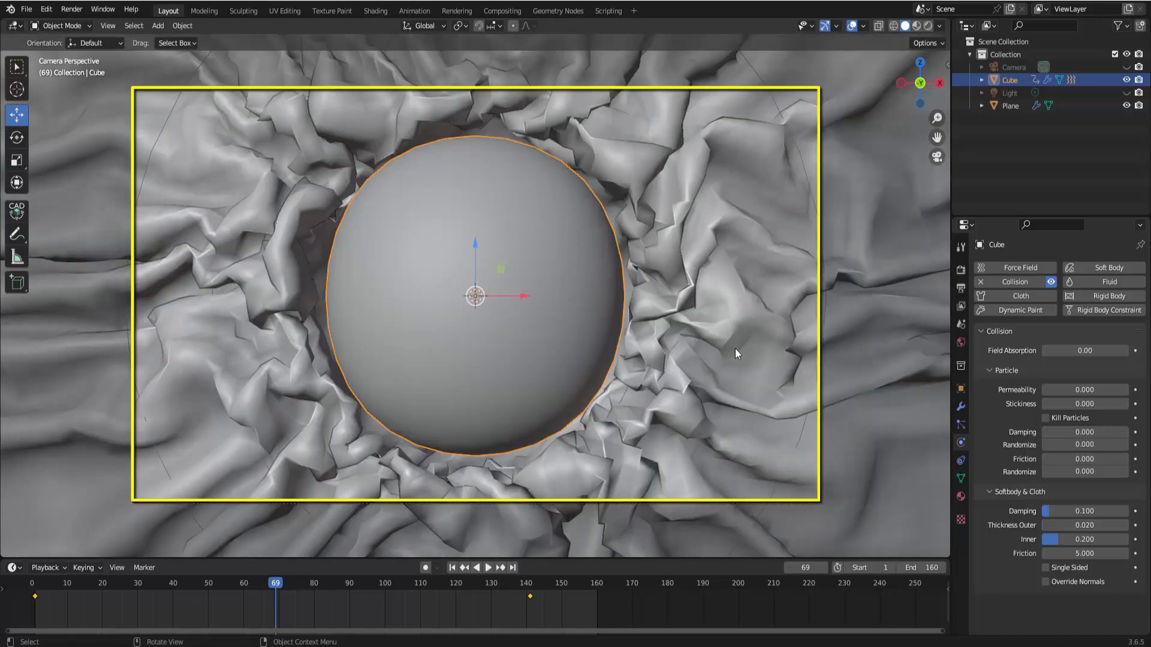
{"action": "scroll", "coordinate": [735, 349], "scroll_direction": "down", "scroll_amount": 3}
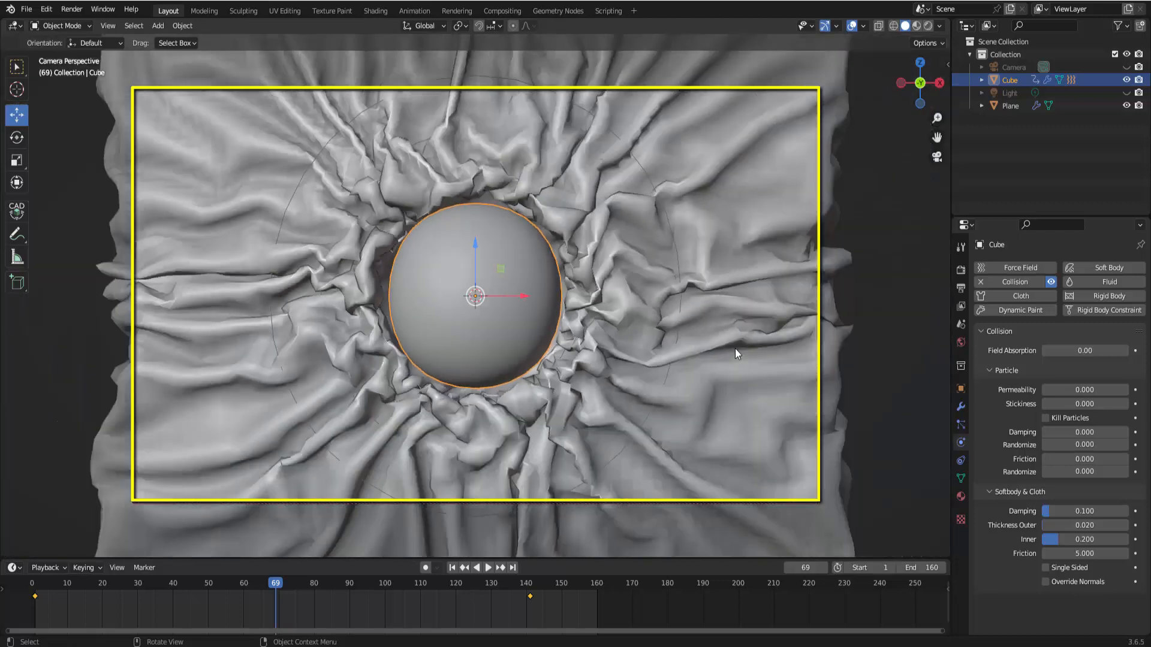
{"action": "scroll", "coordinate": [735, 349], "scroll_direction": "up", "scroll_amount": 1}
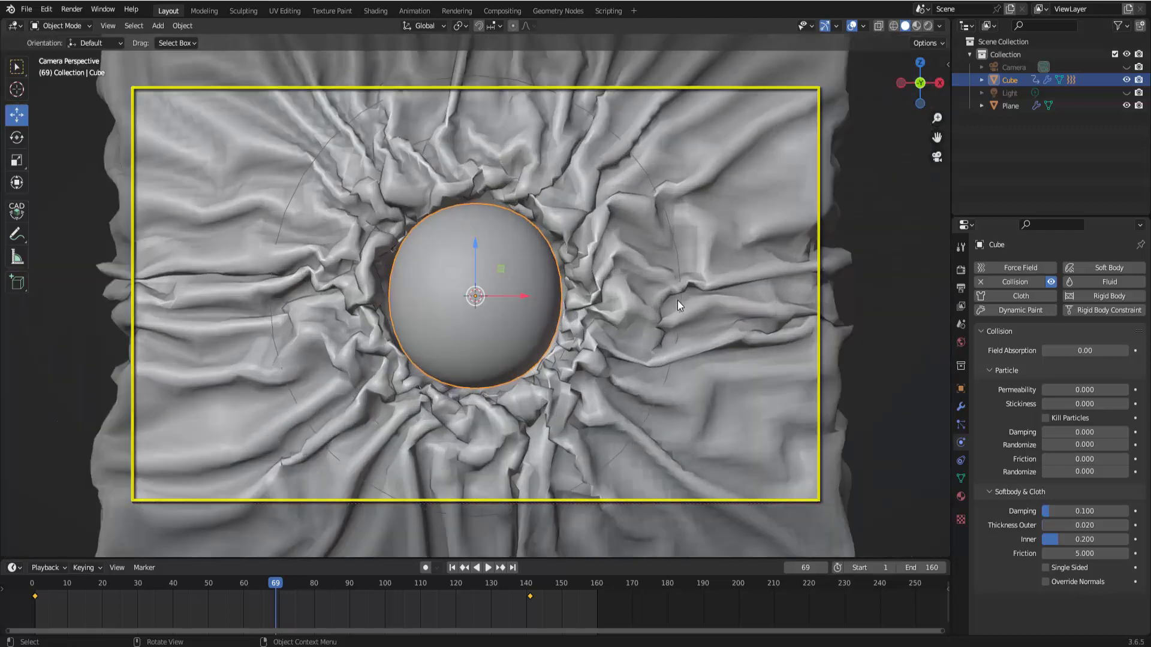
Reapply Shade Smooth to the cloth plane and the sphere while in the camera view
{"action": "left_click", "coordinate": [677, 300]}
{"action": "right_click", "coordinate": [721, 162]}
{"action": "left_click", "coordinate": [719, 166]}
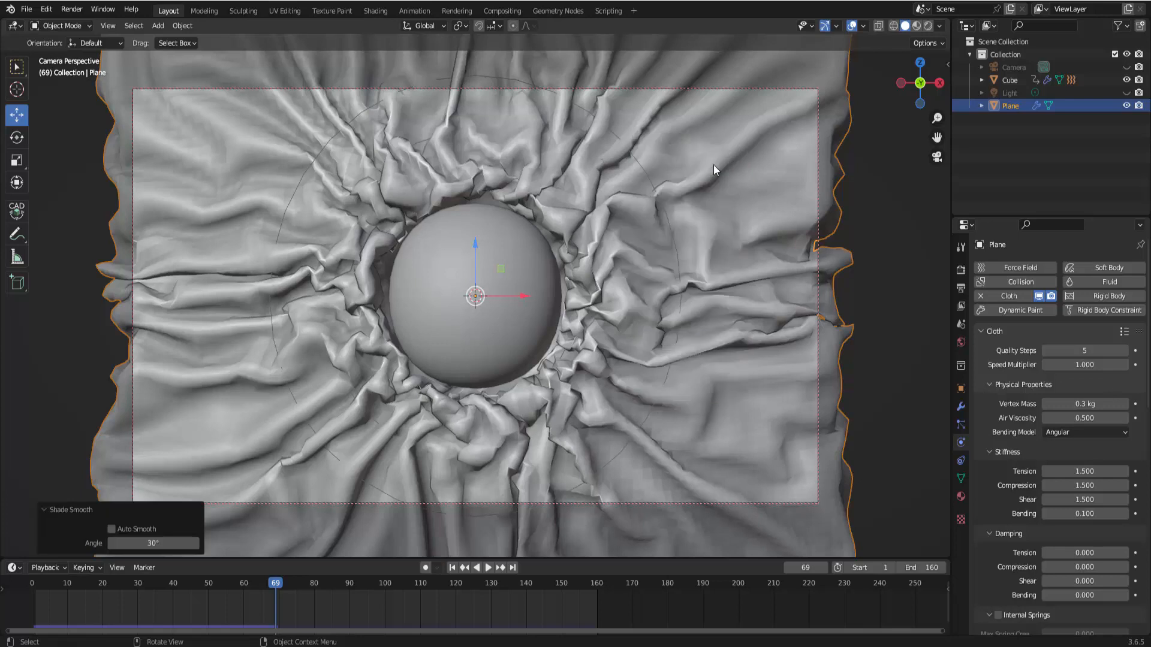
{"action": "left_click", "coordinate": [510, 239]}
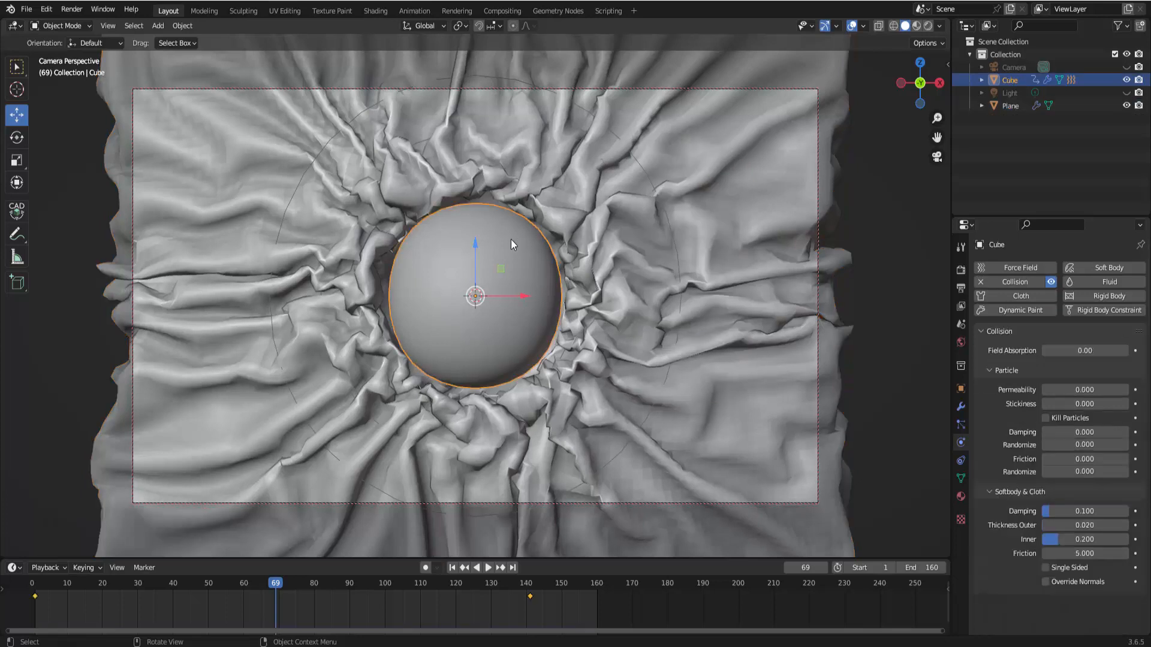
{"action": "right_click", "coordinate": [635, 171]}
{"action": "left_click", "coordinate": [636, 172]}
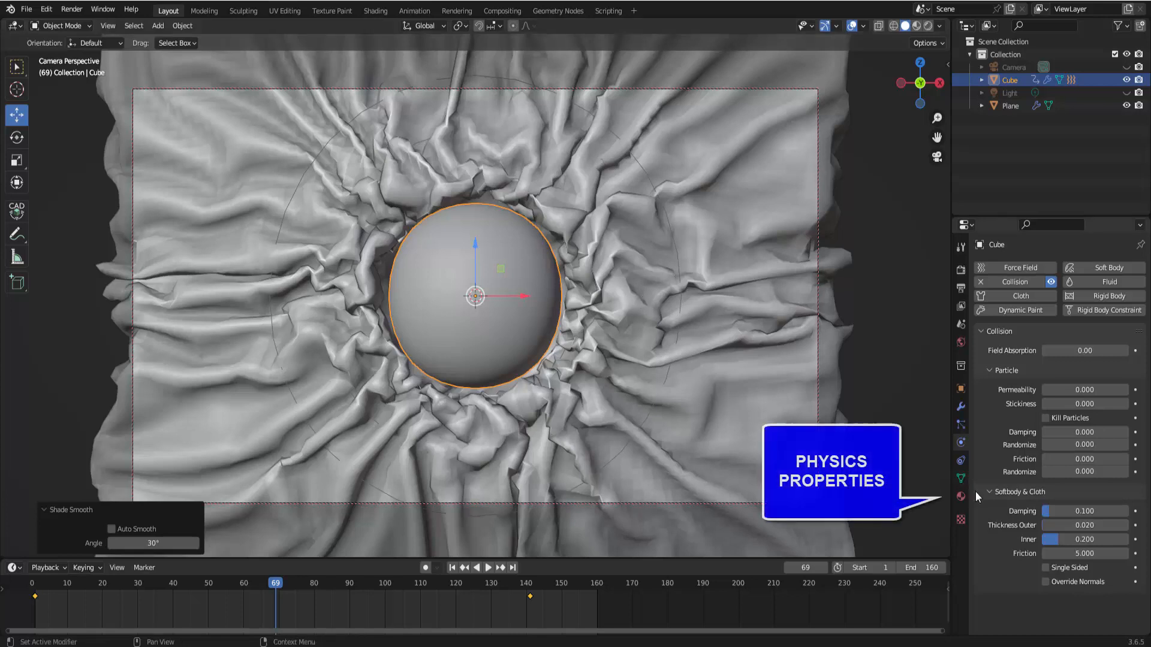
Set the viewport display color of the sphere's material to light blue
{"action": "left_click", "coordinate": [961, 497]}
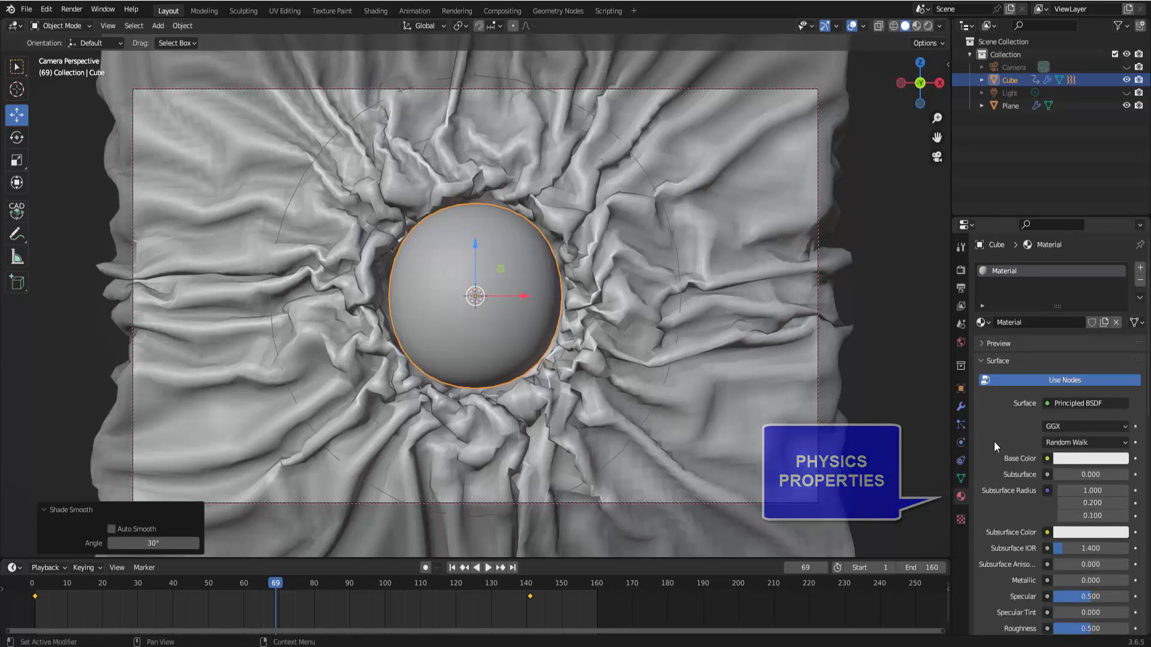
{"action": "scroll", "coordinate": [994, 447], "scroll_direction": "down", "scroll_amount": 15}
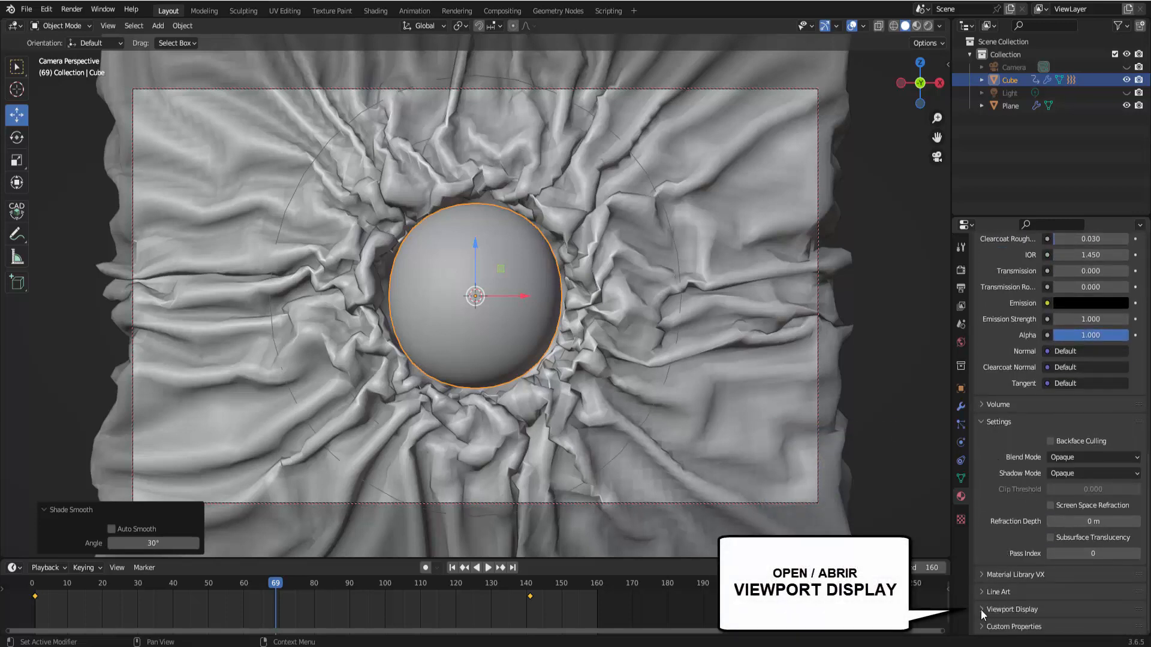
{"action": "left_click", "coordinate": [983, 610]}
{"action": "scroll", "coordinate": [997, 605], "scroll_direction": "down", "scroll_amount": 2}
{"action": "left_click", "coordinate": [1077, 577]}
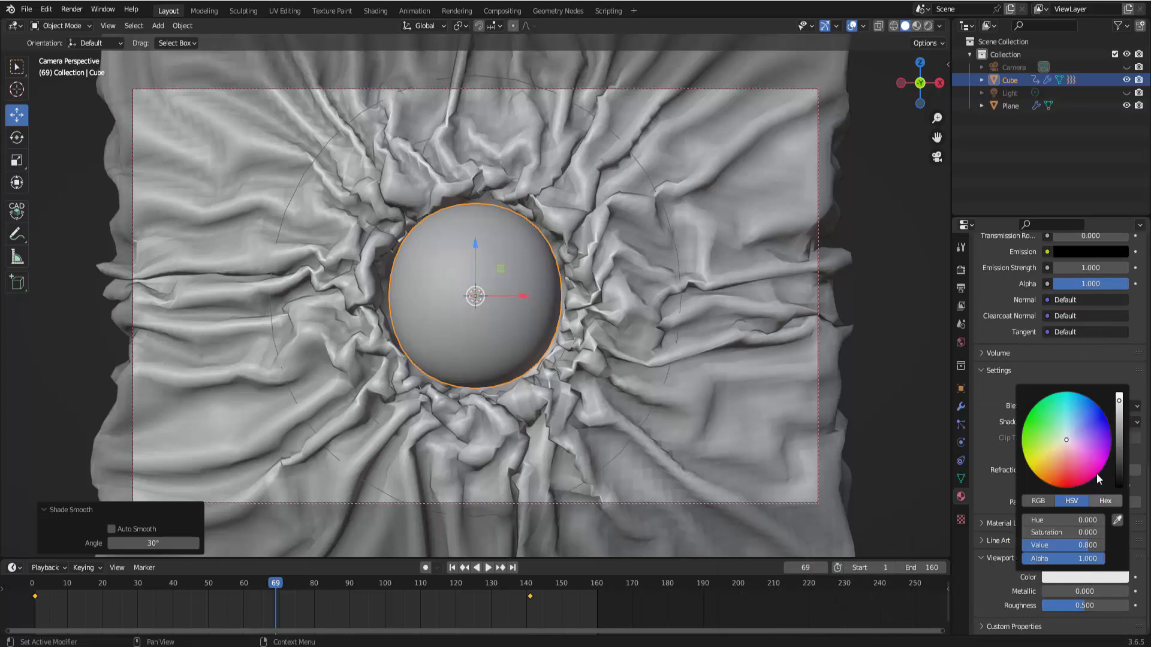
{"action": "left_click", "coordinate": [1080, 405]}
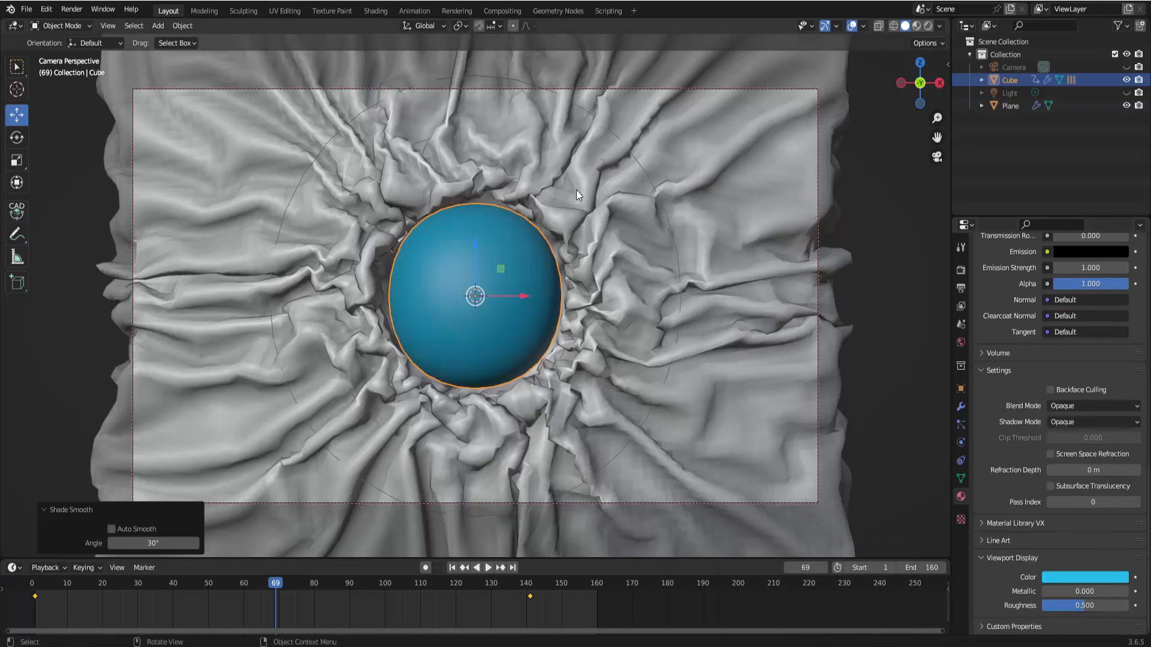
Give the cloth plane a new material with a golden-yellow viewport display color, metallic 0.259 and roughness 0.169
{"action": "left_click", "coordinate": [577, 190]}
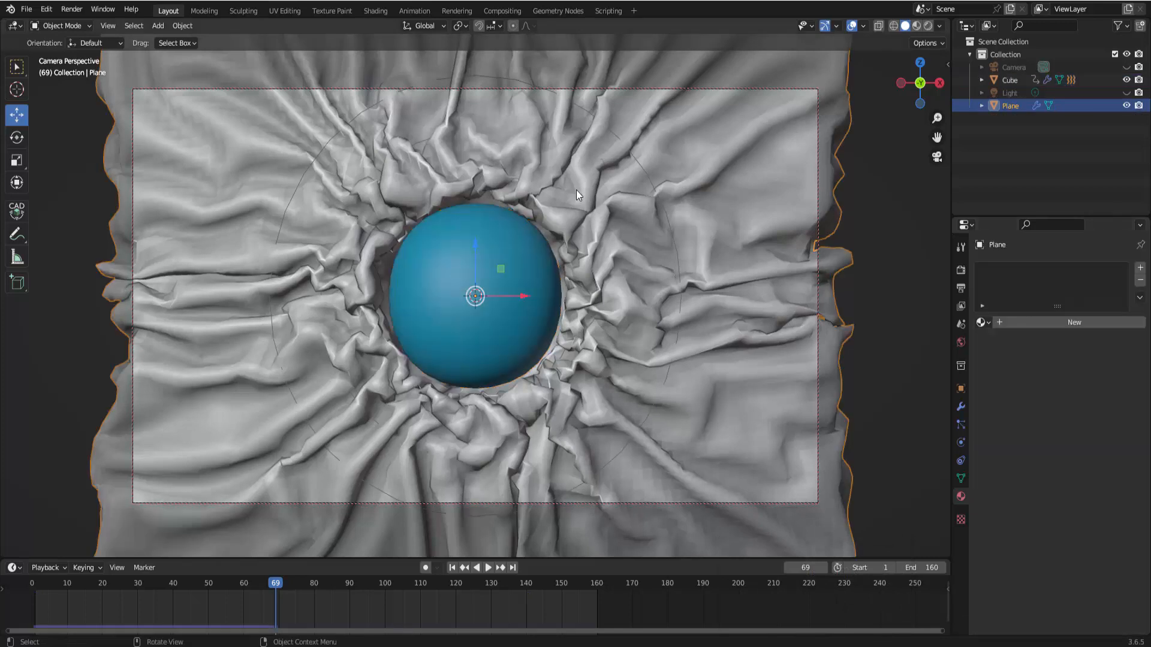
{"action": "left_click", "coordinate": [1075, 322]}
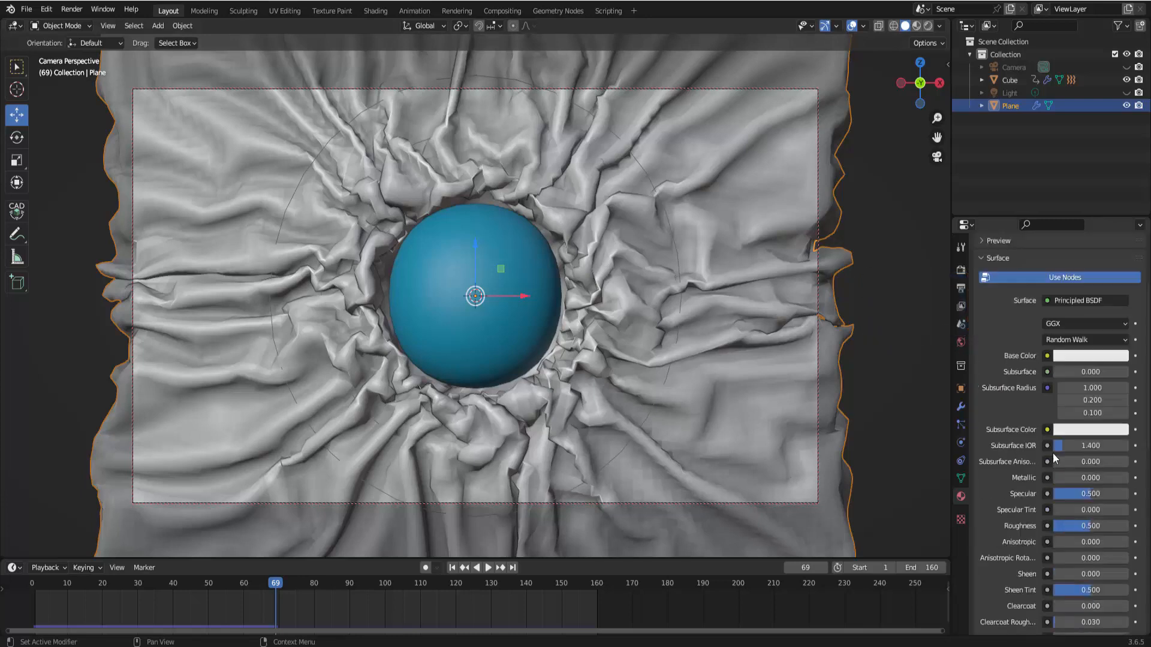
{"action": "scroll", "coordinate": [1053, 455], "scroll_direction": "down", "scroll_amount": 15}
{"action": "scroll", "coordinate": [1053, 455], "scroll_direction": "down", "scroll_amount": 2}
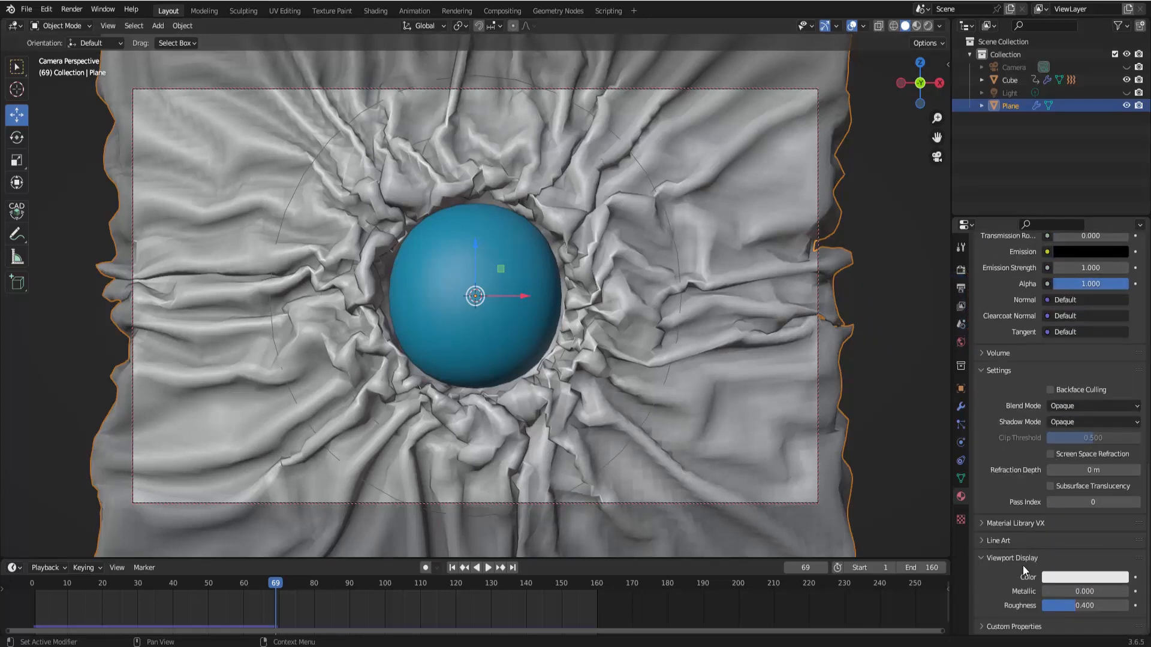
{"action": "left_click", "coordinate": [1084, 578]}
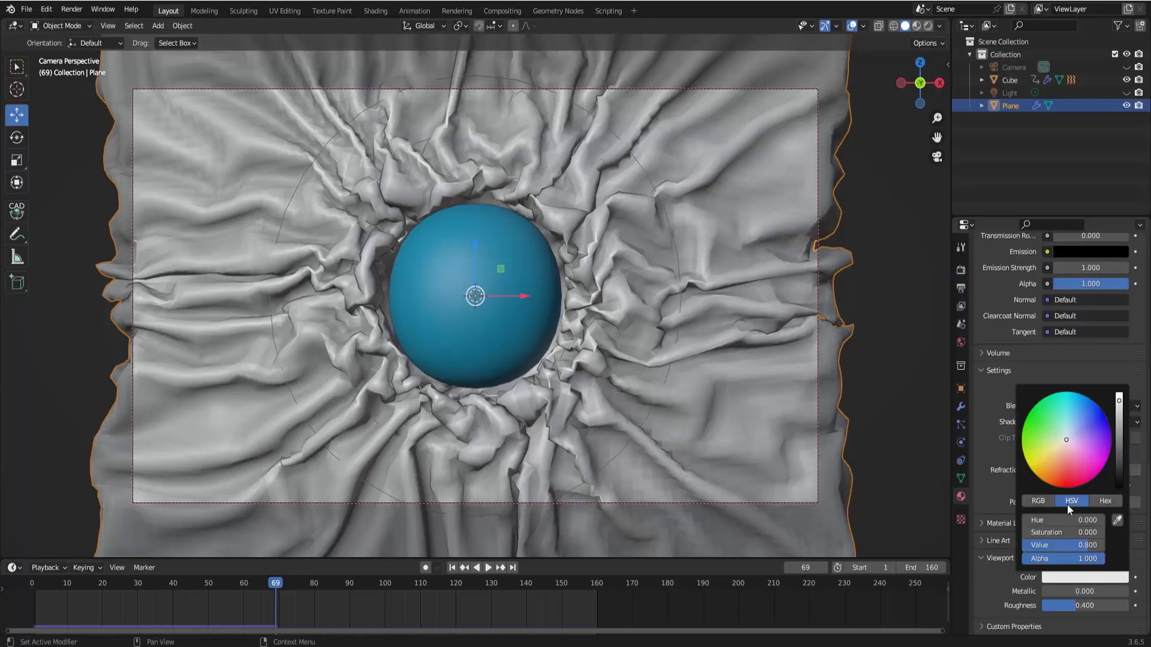
{"action": "left_click", "coordinate": [1043, 467]}
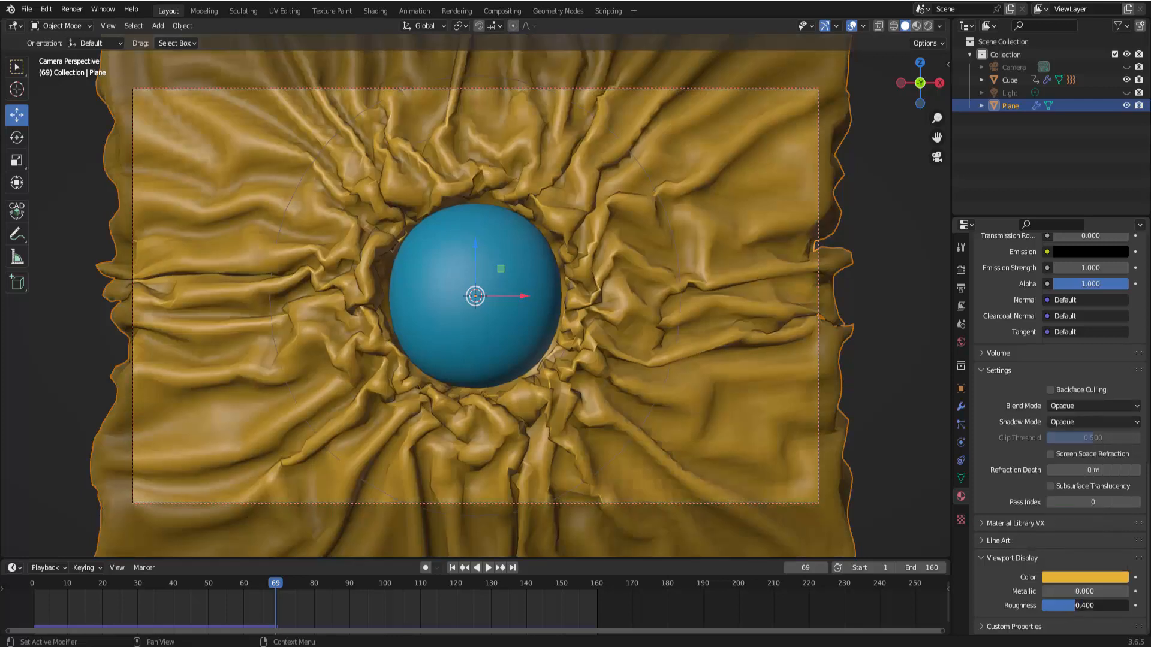
{"action": "mouse_move", "coordinate": [1076, 605]}
{"action": "left_mouse_down"}
{"action": "mouse_move", "coordinate": [1056, 606]}
{"action": "mouse_move", "coordinate": [1066, 591]}
{"action": "left_mouse_up"}
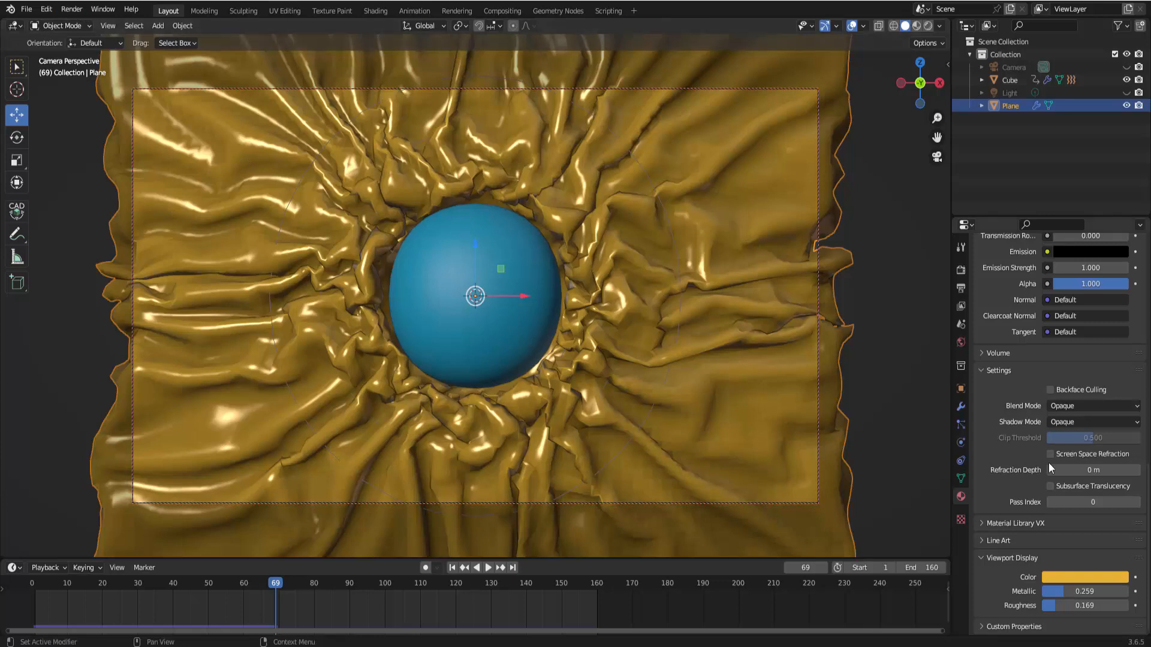
{"action": "scroll", "coordinate": [1052, 462], "scroll_direction": "up", "scroll_amount": 15}
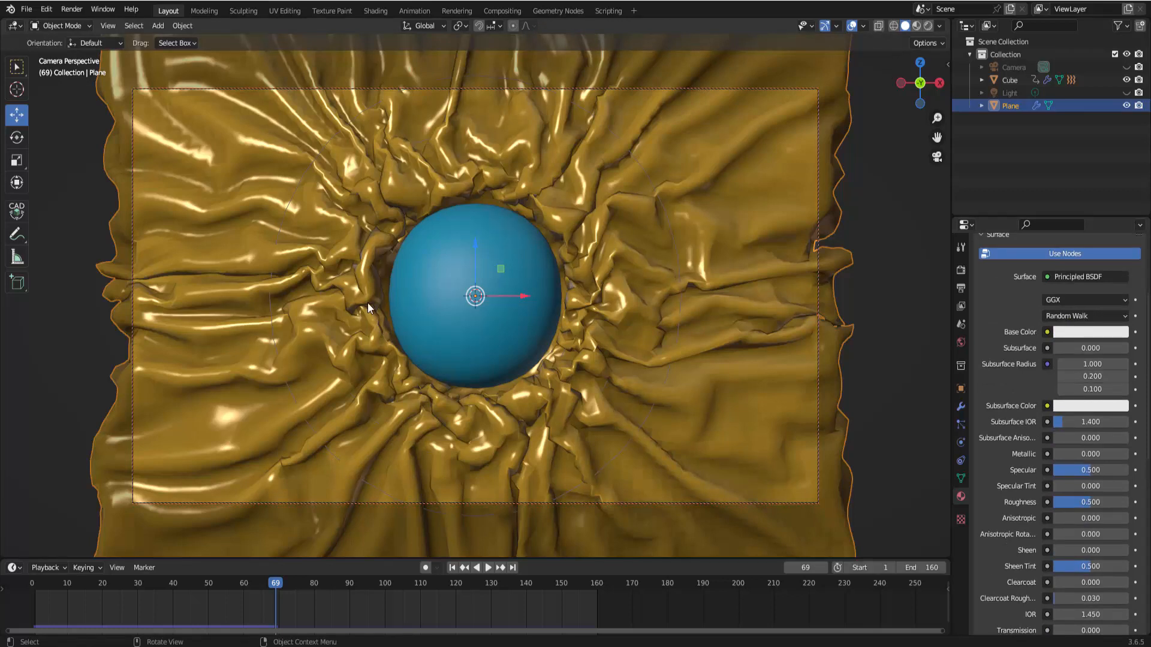
Make a viewport render of frame 69 through the camera and close the render result window
{"action": "left_click", "coordinate": [109, 26]}
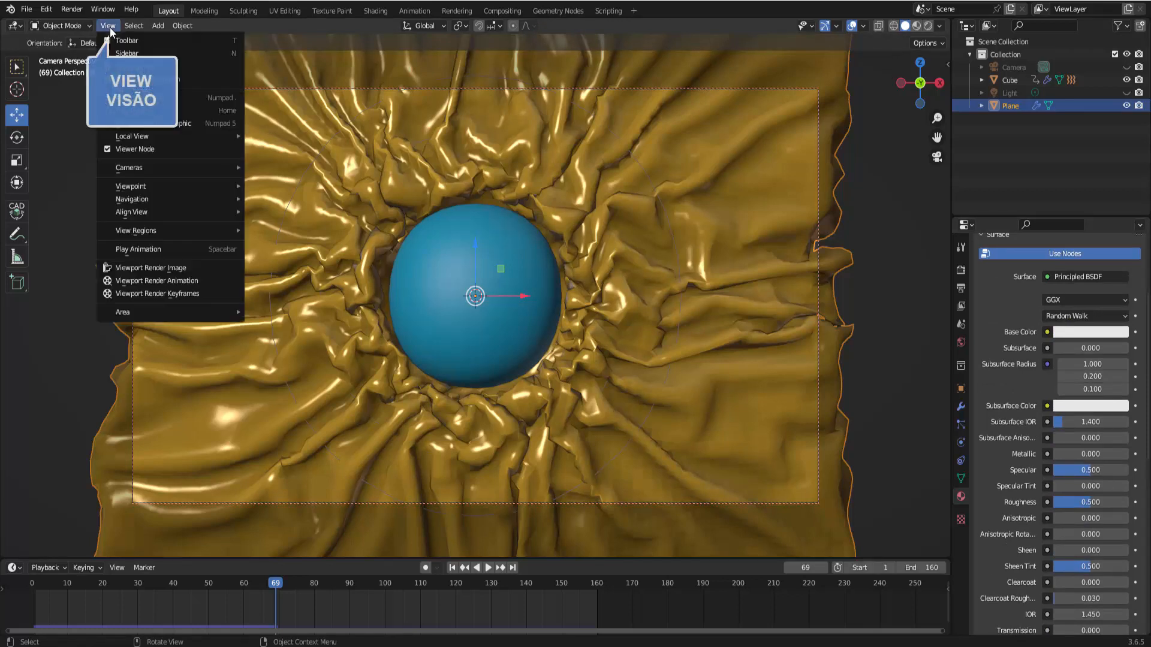
{"action": "left_click", "coordinate": [165, 267]}
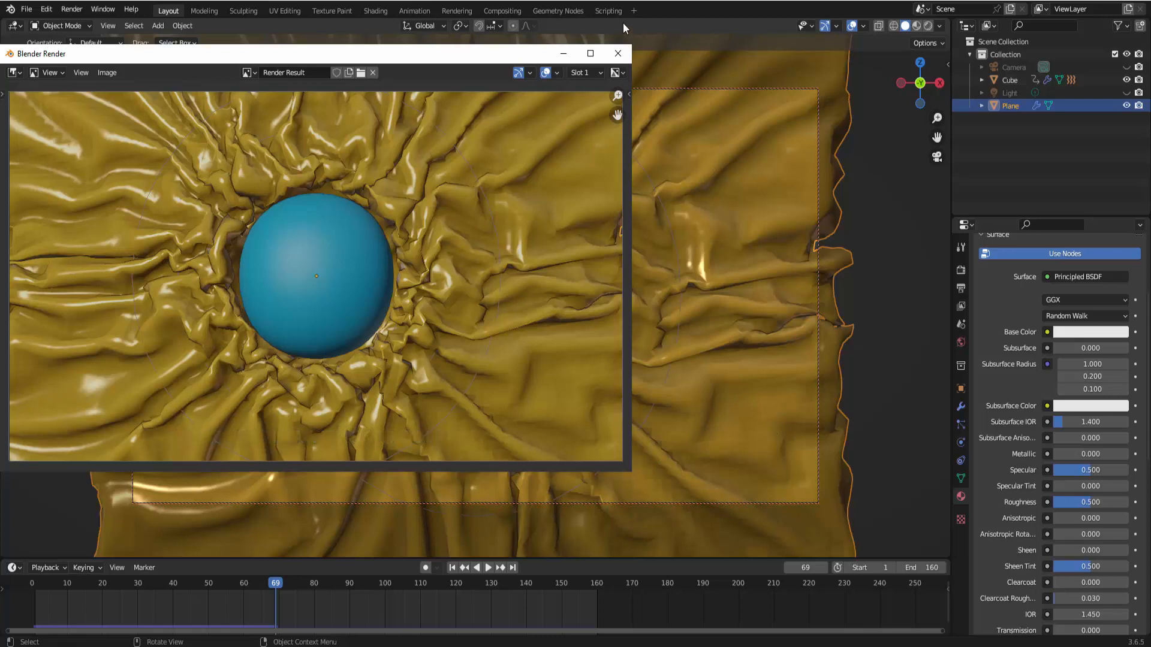
{"action": "left_click", "coordinate": [618, 52]}
Randomize the sphere's vertices in Edit Mode by 0.1 m, and return to Object Mode
{"action": "left_click", "coordinate": [508, 248]}
{"action": "left_click", "coordinate": [60, 26]}
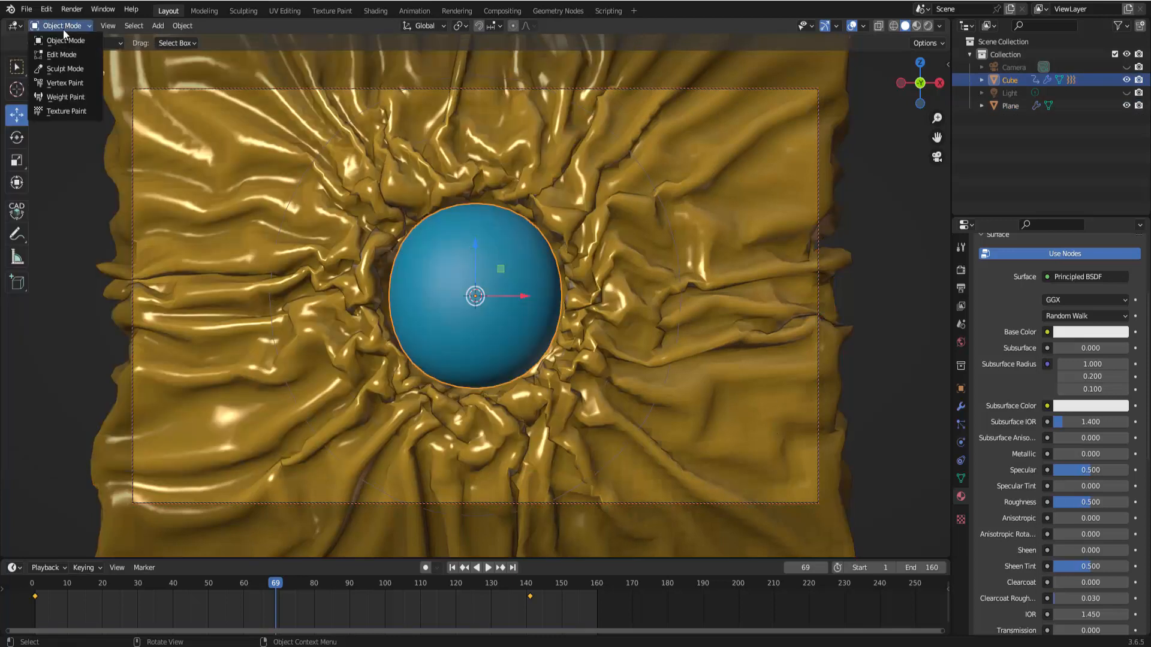
{"action": "left_click", "coordinate": [59, 37]}
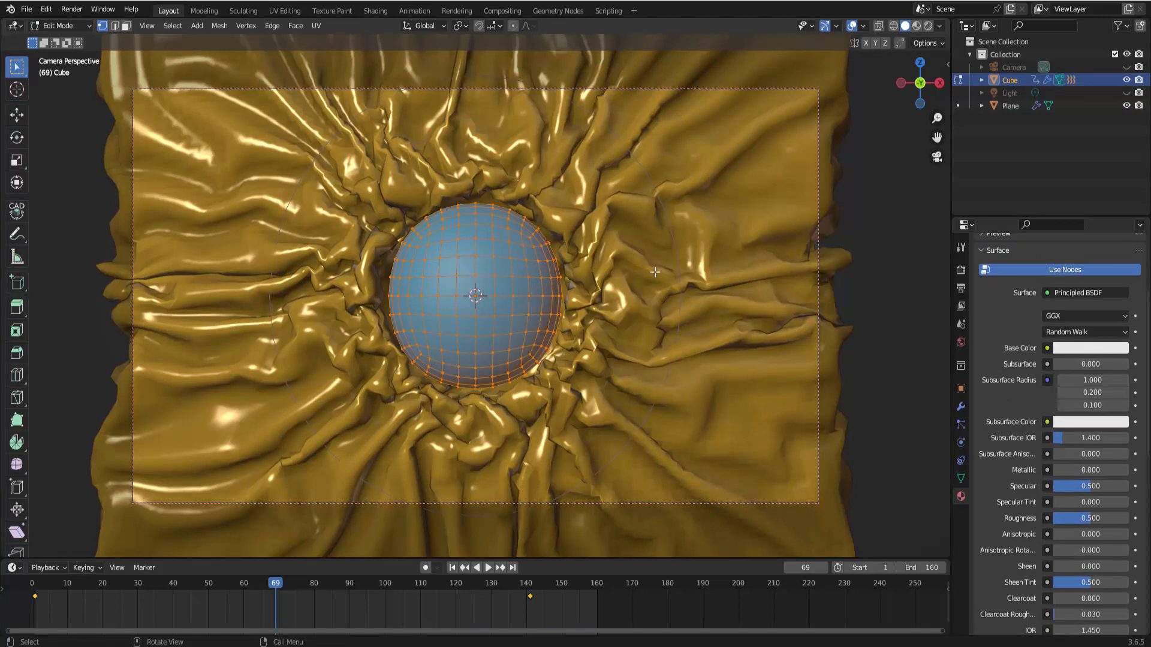
{"action": "right_click", "coordinate": [727, 257]}
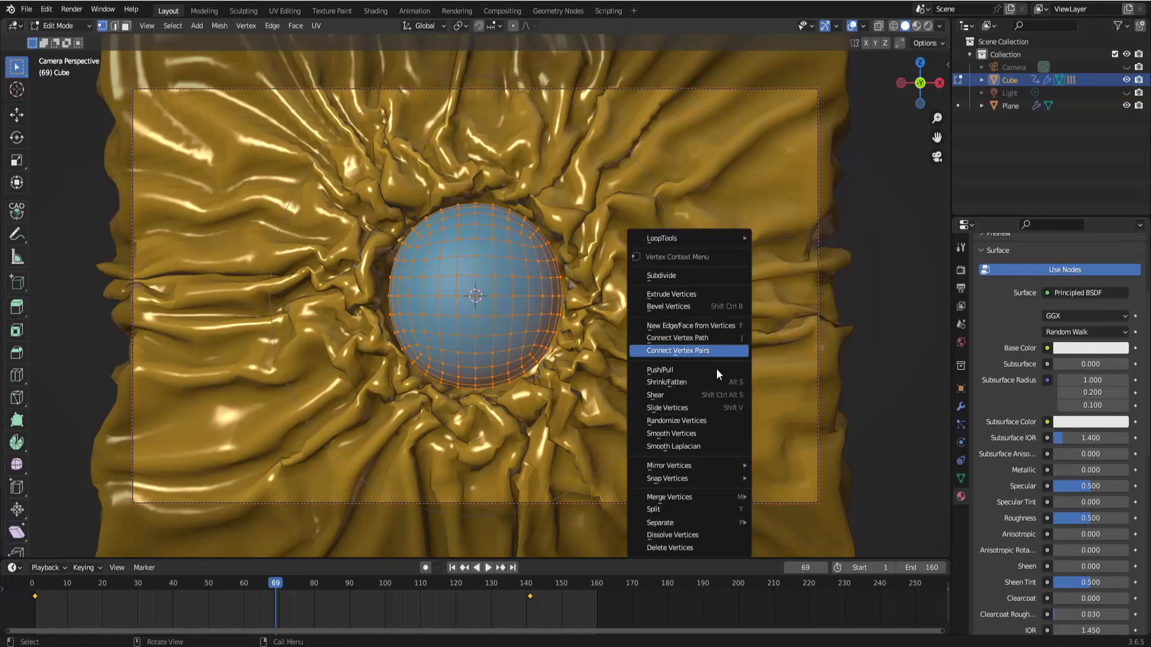
{"action": "left_click", "coordinate": [699, 420]}
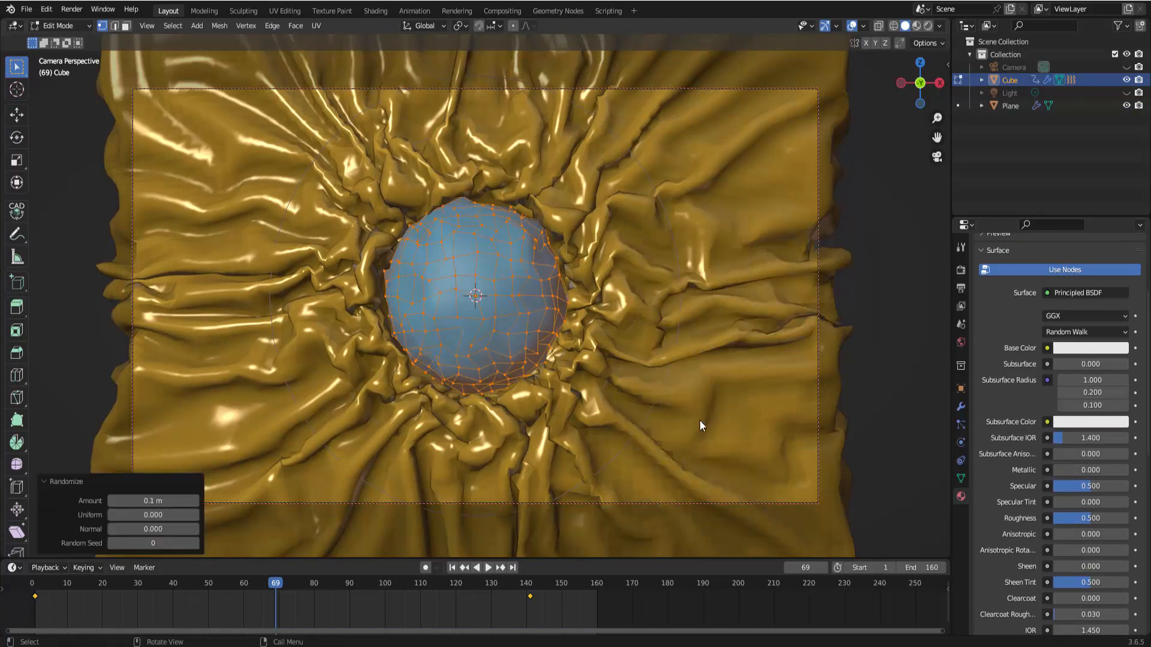
{"action": "left_click", "coordinate": [55, 27]}
{"action": "left_click", "coordinate": [53, 37]}
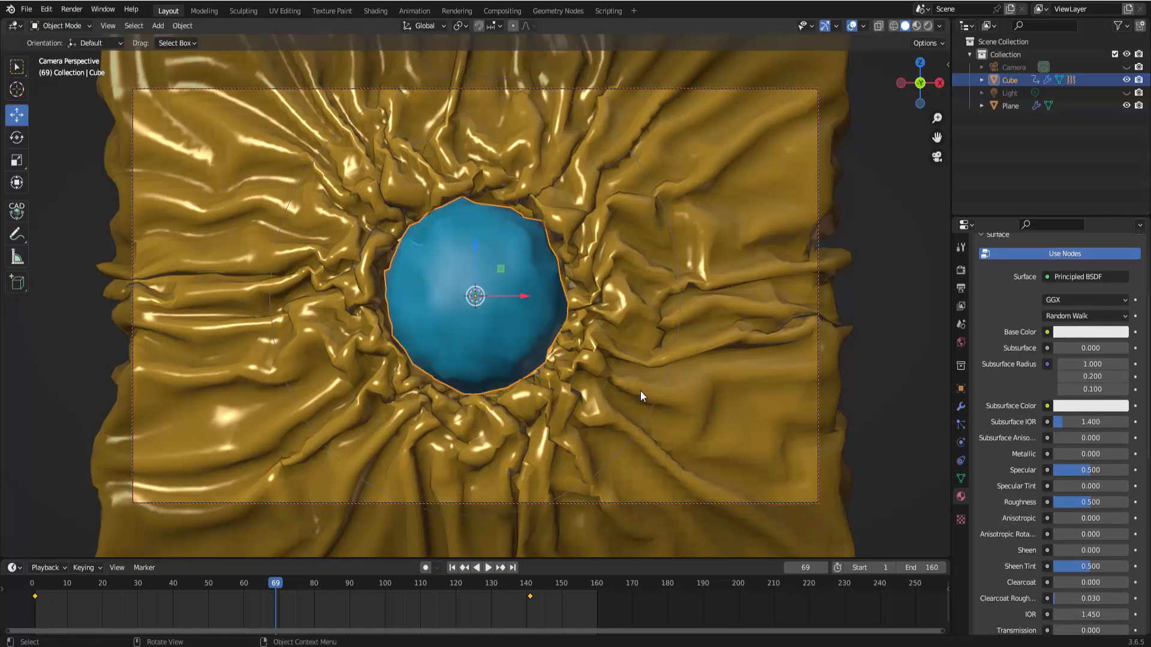
Scale the roughened sphere up uniformly by about 1.11 and deselect everything
{"action": "key", "text": "s"}
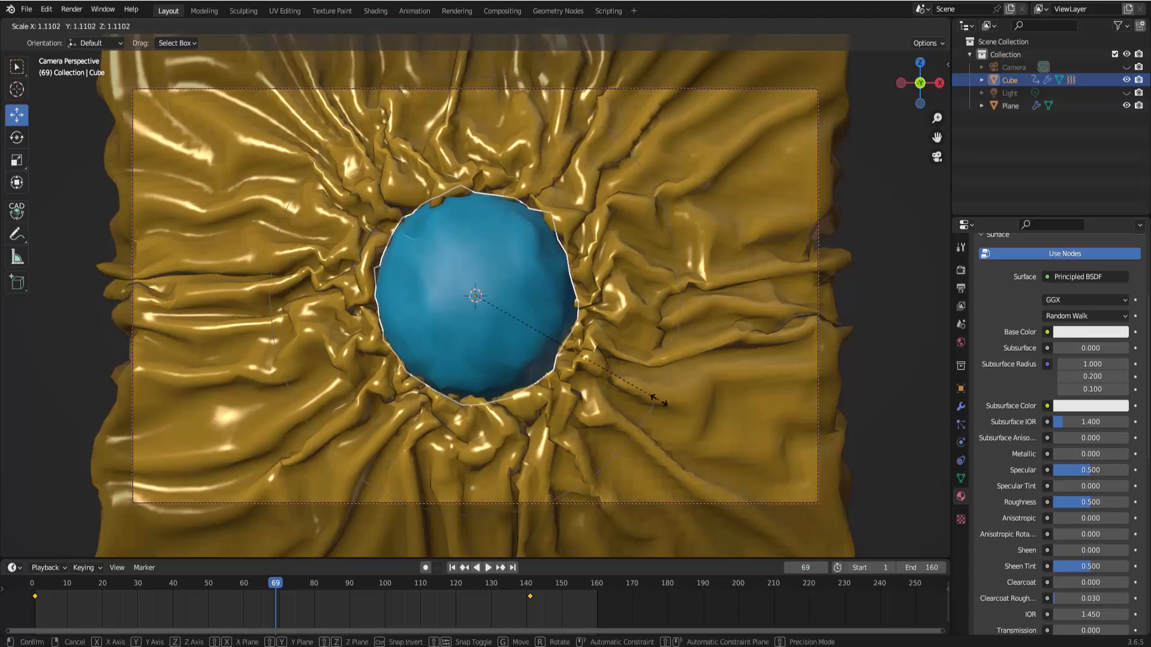
{"action": "left_click", "coordinate": [660, 401]}
{"action": "key", "text": "alt+a"}
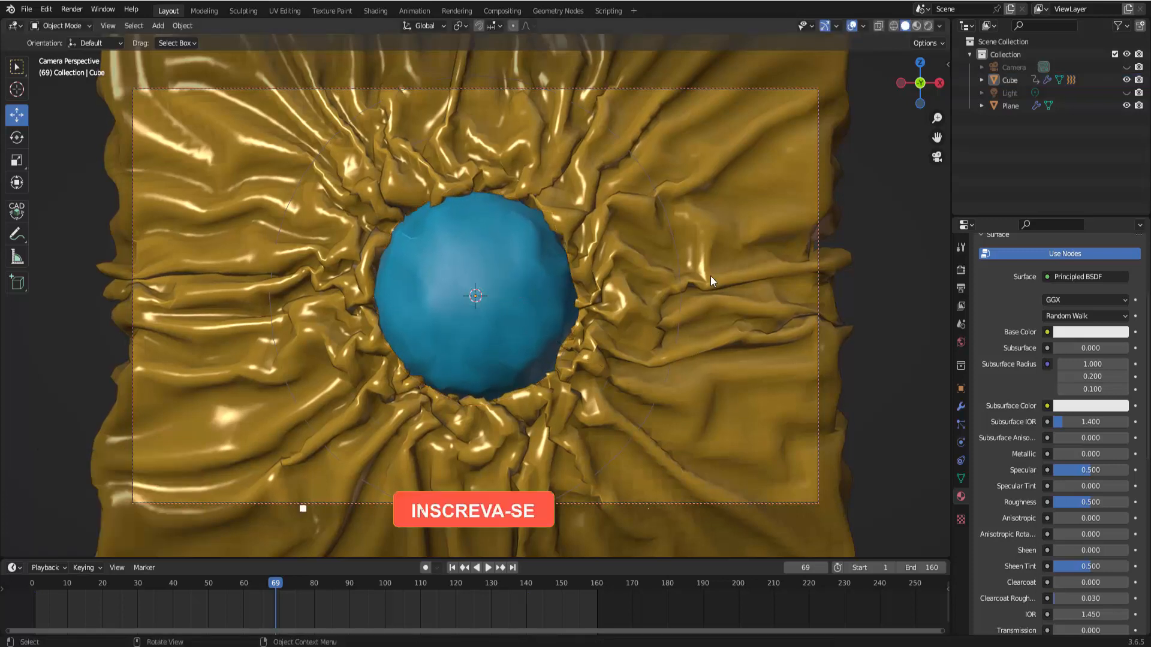